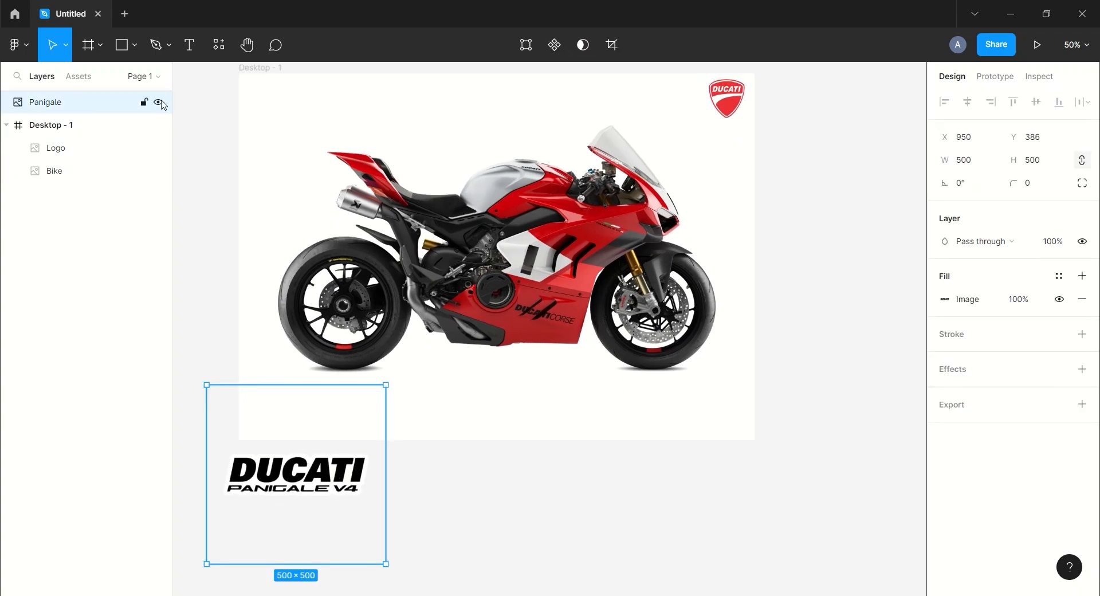
Hide the Panigale logo, then enlarge the Bike image well beyond the frame and reposition it so the bike fills the lower part
left_click(158, 103)
left_click(103, 171)
scroll(867, 228, "up", 3)
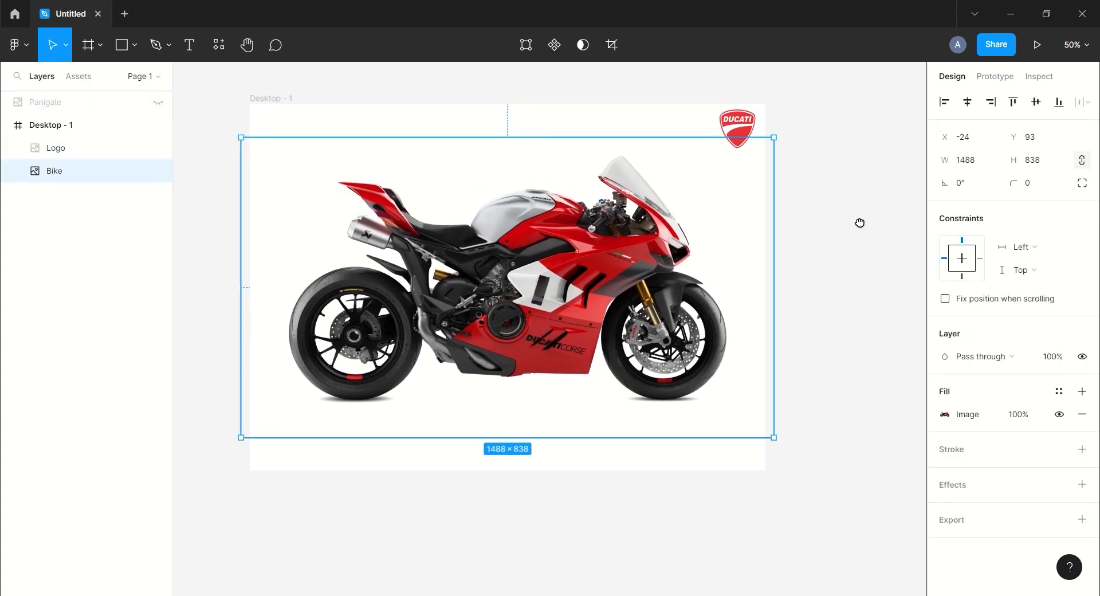
left_click_drag(775, 442, 870, 520)
left_click_drag(658, 344, 685, 406)
left_click(842, 99)
left_click_drag(688, 235, 681, 257)
left_click(794, 103)
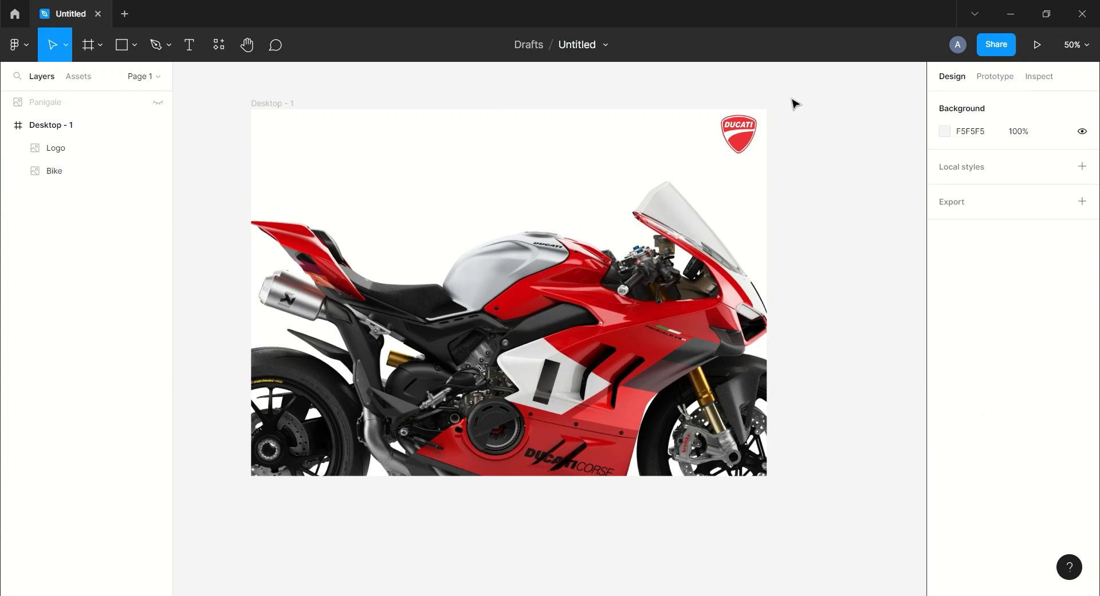
Cover the frame's left side with a full-height 968 × 1024 rectangle, lower the bike image slightly, and narrow the rectangle to expose more bike
left_click(133, 45)
mouse_move(250, 110)
left_mouse_down()
mouse_move(359, 234)
mouse_move(504, 444)
mouse_move(599, 483)
left_mouse_up()
left_click_drag(696, 278, 685, 310)
left_click_drag(882, 187, 887, 174)
left_click(807, 103)
left_click(468, 209)
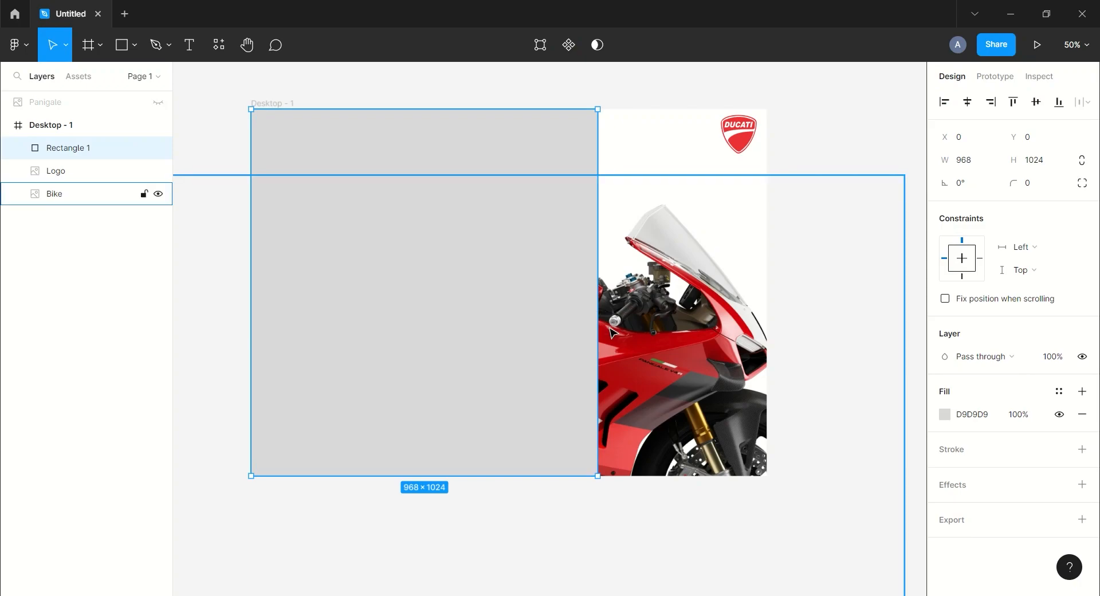
left_click_drag(597, 324, 566, 325)
left_click(804, 103)
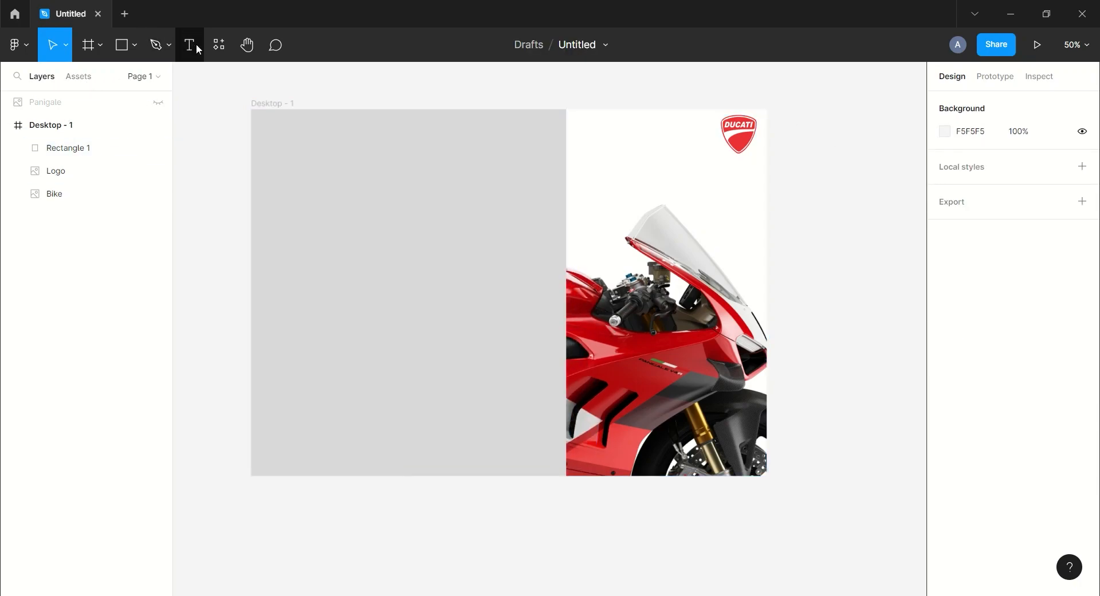
Add the text "Ducati panigale v4r" to the grey rectangle and repeat it on seven lines from top to bottom
left_click(338, 209)
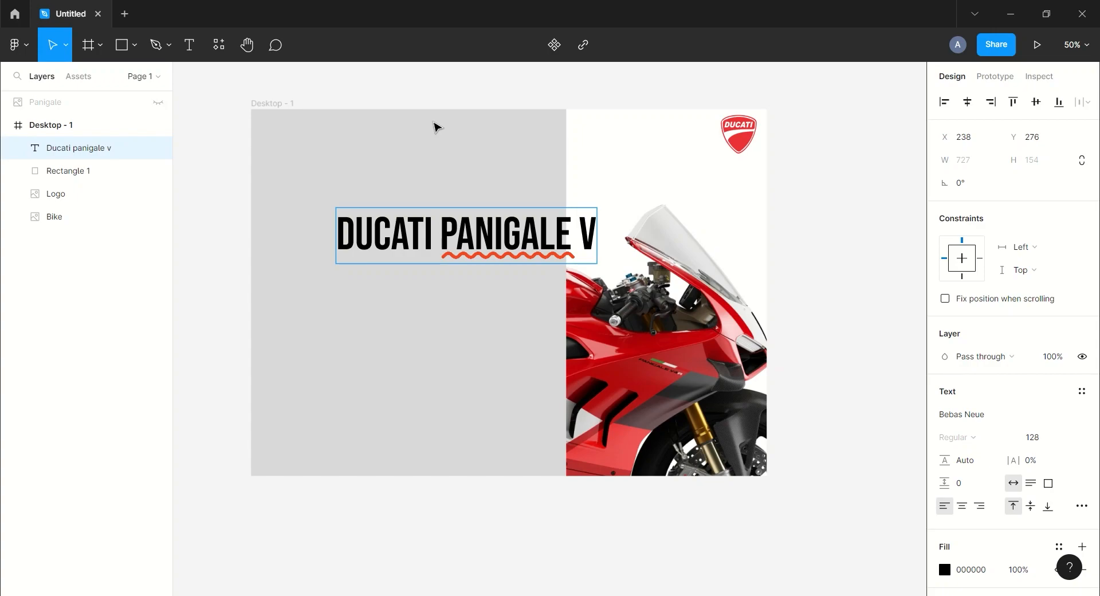
left_click_drag(496, 237, 420, 136)
key("ctrl+c")
key("Right")
key("Return")
key("ctrl+v")
key("Return")
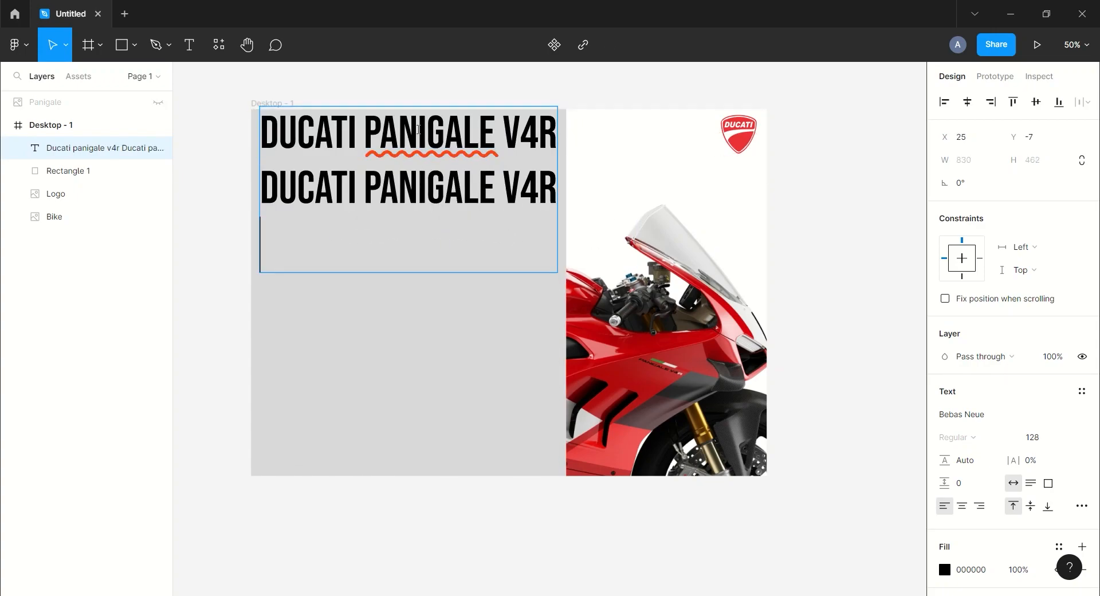
key("ctrl+v")
key("Return")
key("ctrl+v")
key("Return")
key("ctrl+v")
key("Return")
key("ctrl+v")
key("Return")
key("ctrl+v")
key("Escape")
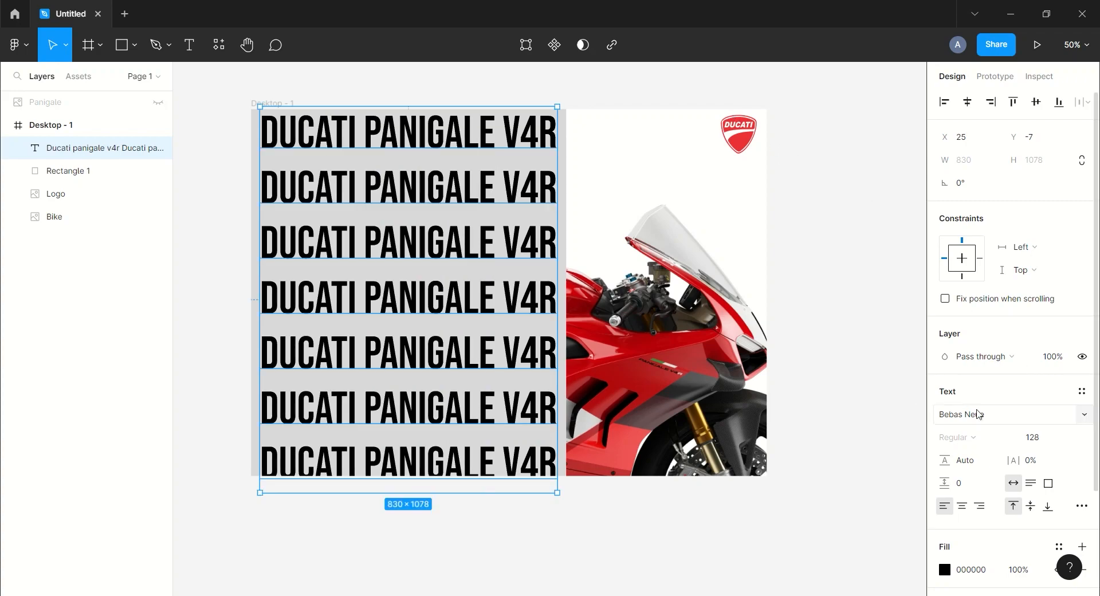
Give the repeated Ducati text an outside stroke of width 2 and remove its fill
scroll(1003, 424, "down", 3)
left_click(1081, 473)
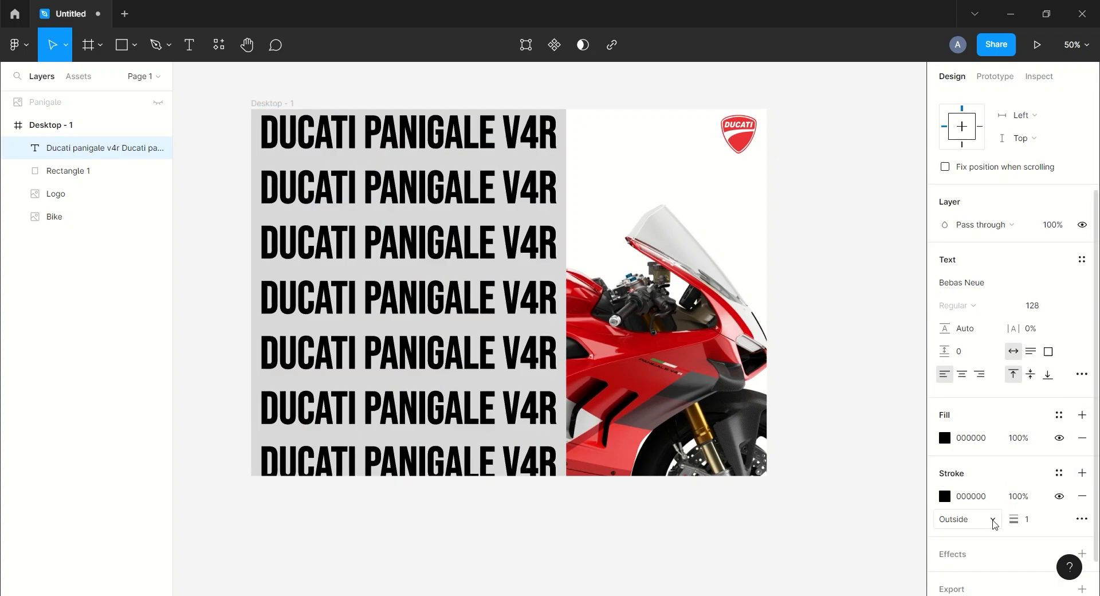
left_click(1029, 520)
type("2")
key("Return")
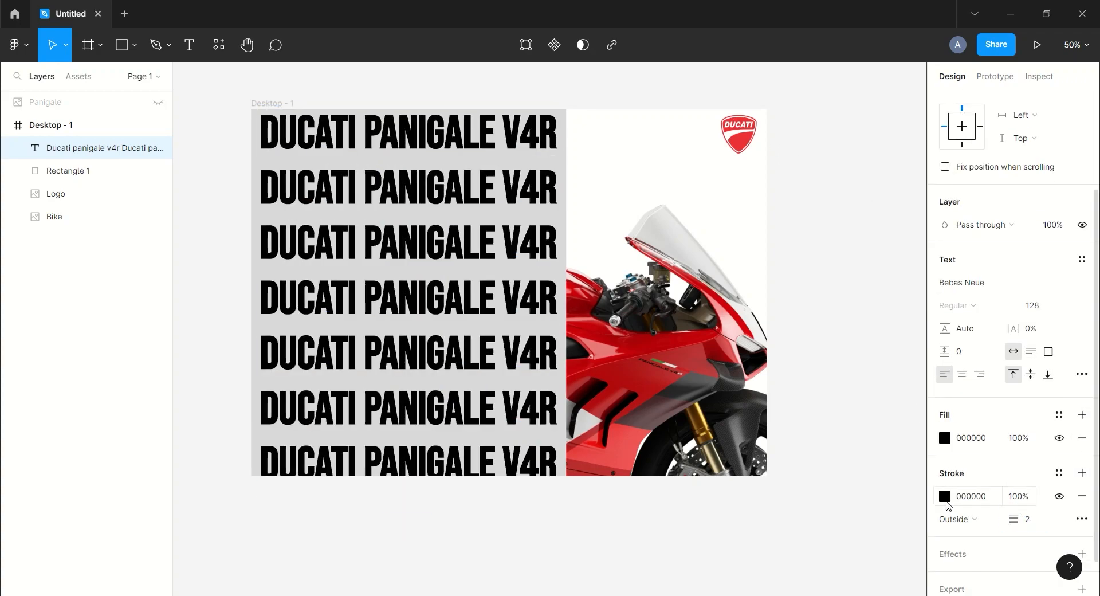
left_click(1082, 438)
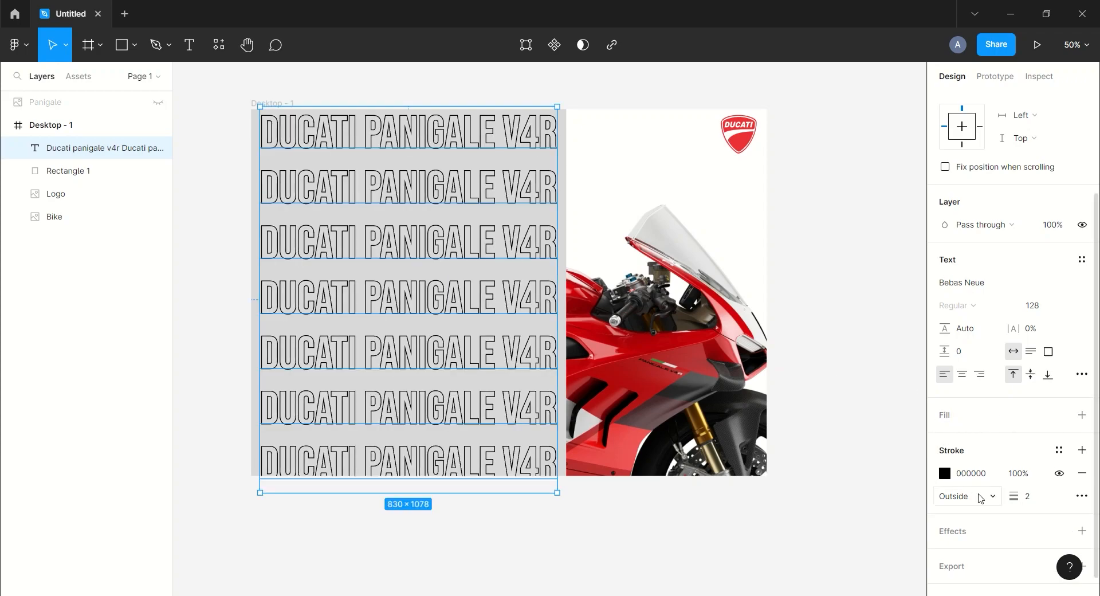
Set the repeated text's stroke opacity to 5% for a faint watermark look
left_click(1022, 473)
type("5")
key("Return")
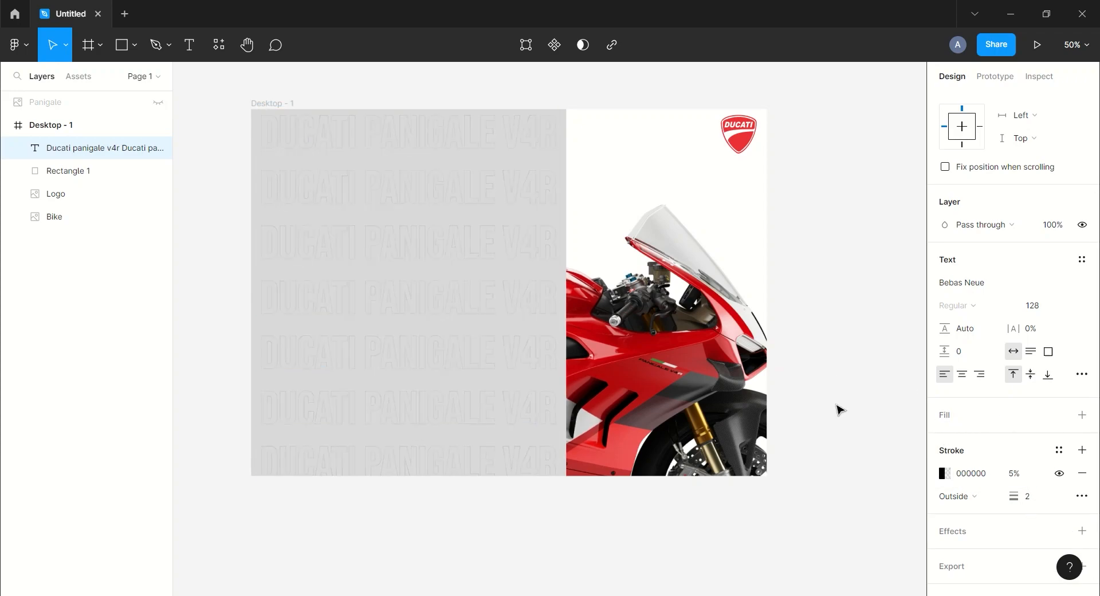
left_click(800, 222)
mouse_move(803, 218)
left_mouse_down()
mouse_move(822, 236)
mouse_move(816, 225)
left_mouse_up()
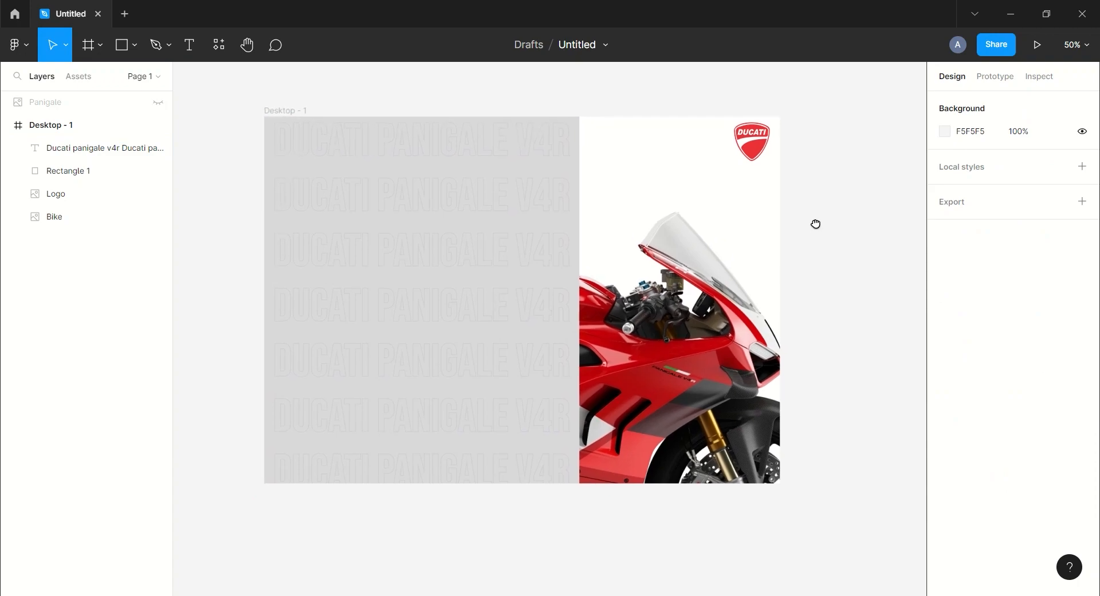
Group the repeated text with Rectangle 1 and name the group "slide"
left_click(115, 171)
left_click(126, 148, "shift")
key("ctrl+g")
double_click(55, 150)
left_click(210, 156)
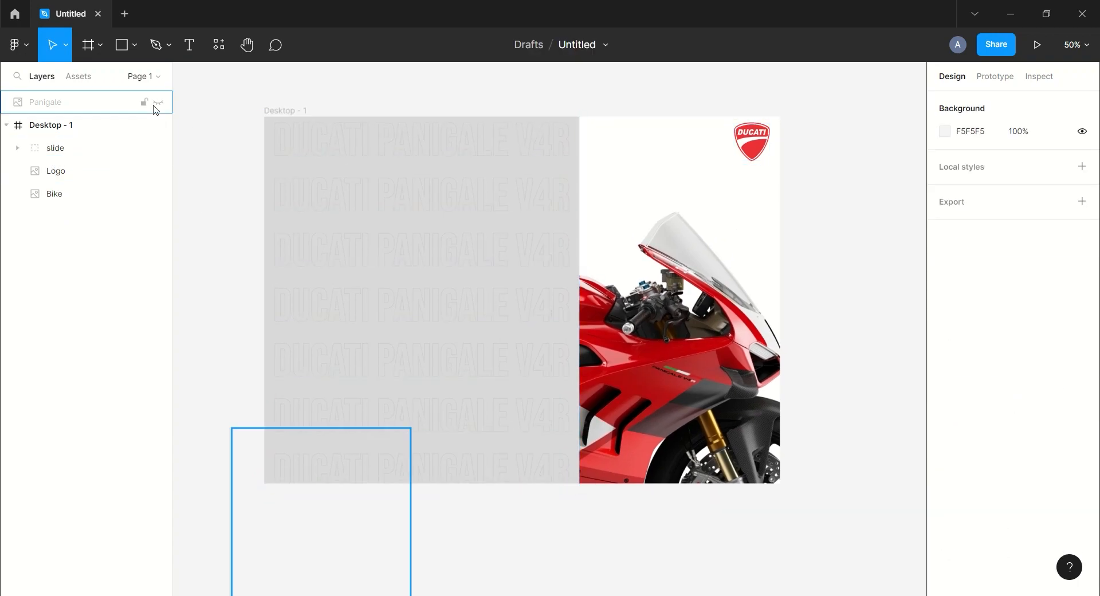
Show the Panigale logo again and place it at the top centre of the grey slide
left_click(159, 103)
left_click_drag(321, 520, 422, 159)
left_click(574, 103)
left_click_drag(575, 103, 556, 100)
Add a text layer reading "Front Specs" in the Roboto font
key("t")
left_click(319, 93)
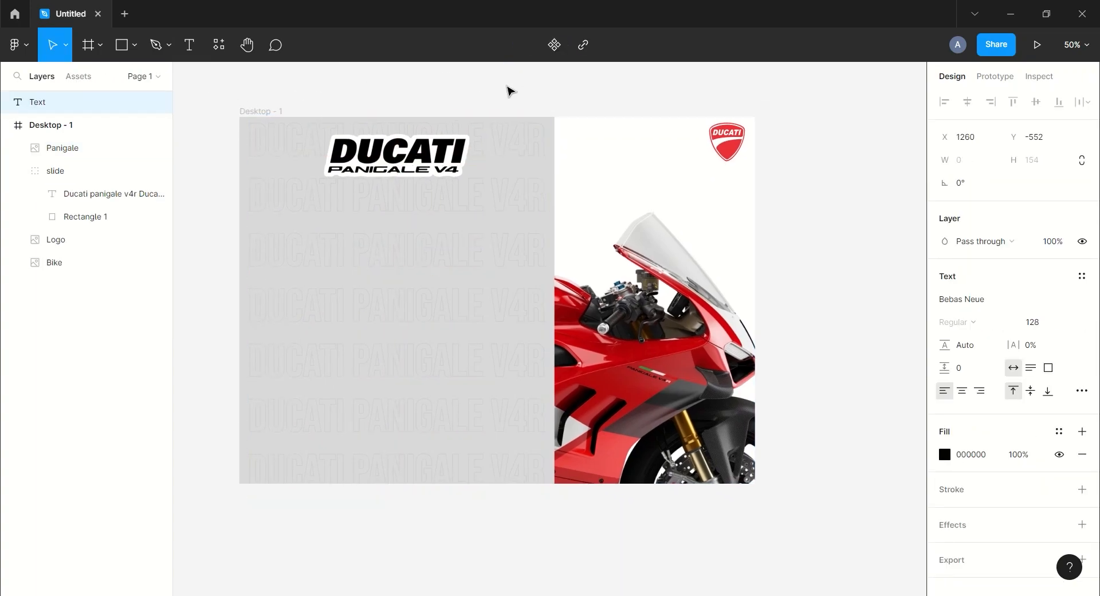
type("Front SPecs")
left_click(967, 304)
type("Roboto")
key("Return")
left_click_drag(472, 113, 817, 254)
double_click(837, 256)
key("BackSpace")
type("pecs")
Set the "Front Specs" heading to size 40 in SemiBold and move it onto the grey slide below the logo
left_click(1070, 322)
left_click(1042, 274)
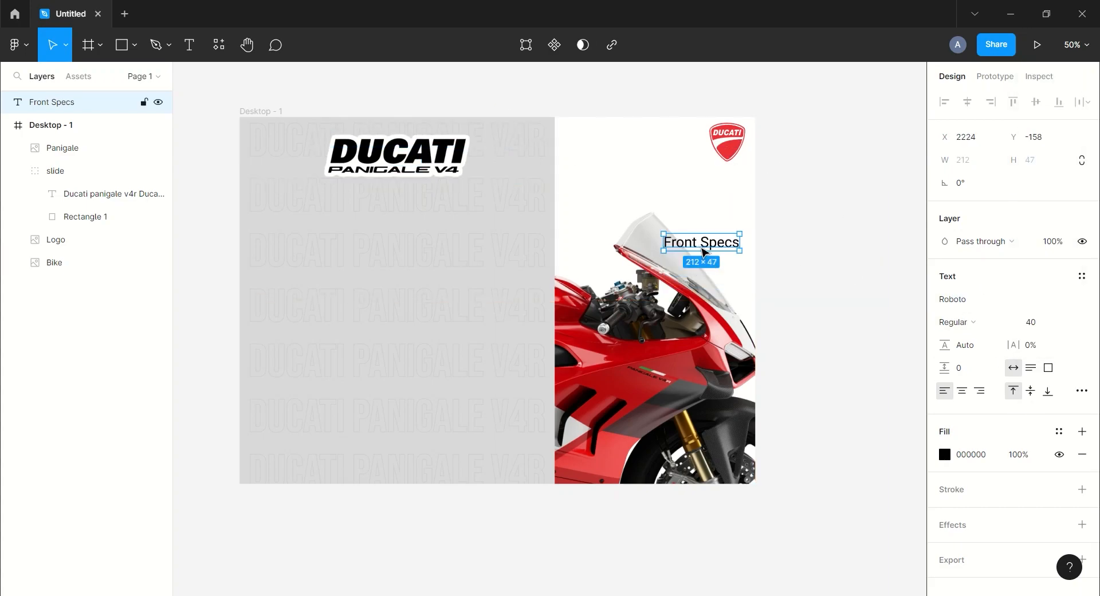
left_click_drag(713, 246, 480, 238)
left_click(955, 321)
left_click(962, 331)
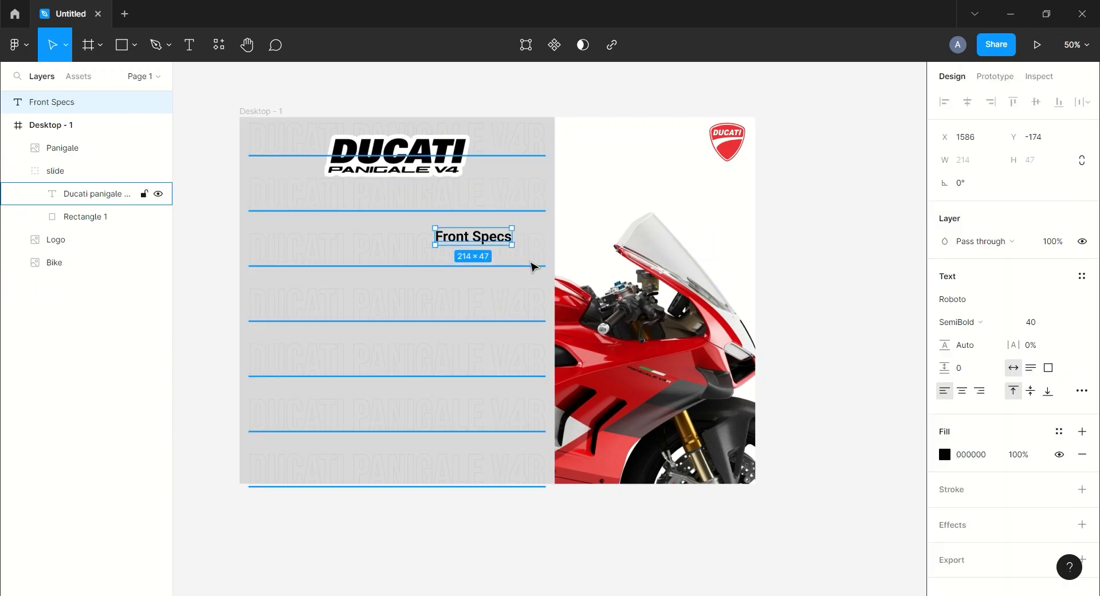
Duplicate the "Front Specs" heading just below itself and replace the copy's text with the copied Lorem Ipsum paragraph
key("ctrl+d")
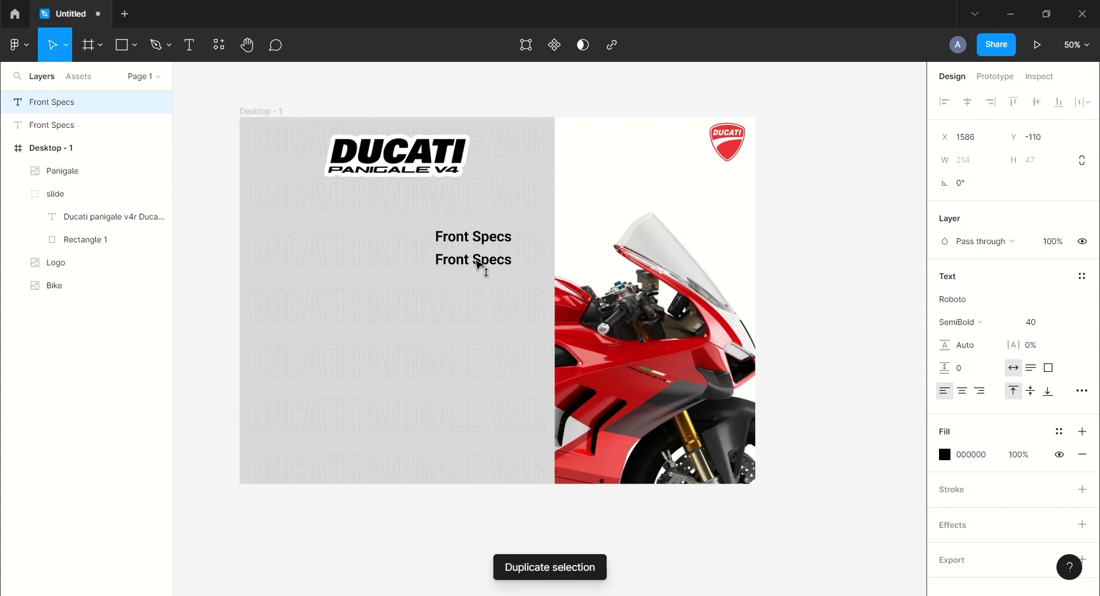
left_click(486, 569)
key("ctrl+a")
key("ctrl+c")
left_click(941, 178)
double_click(468, 261)
key("ctrl+v")
left_click(827, 287)
Set the Lorem Ipsum paragraph to size 24 with Regular weight
left_click(1071, 323)
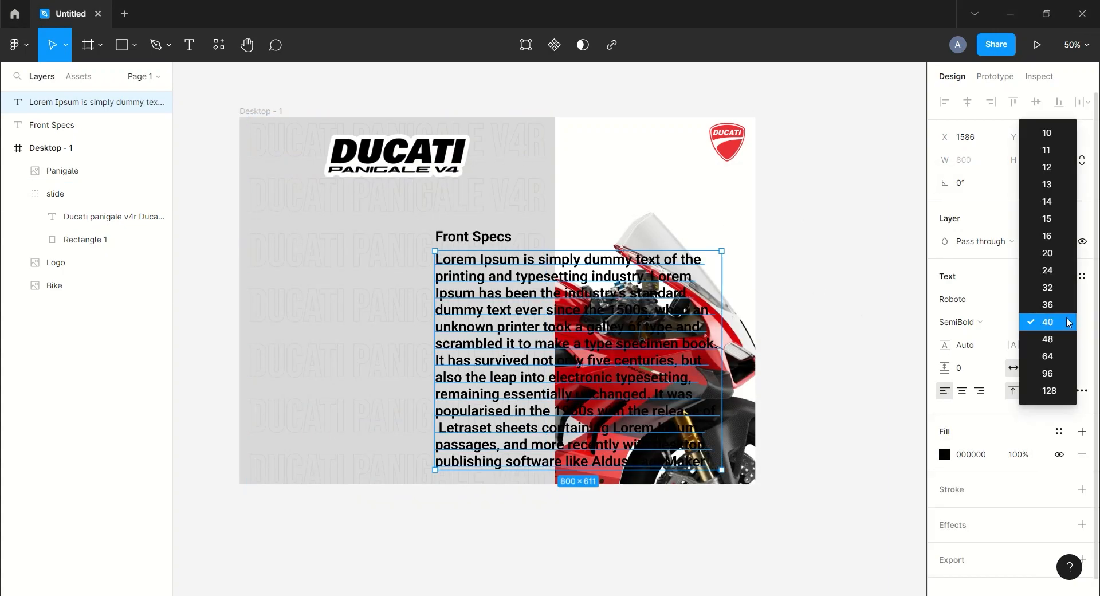
left_click(1054, 271)
left_click(998, 330)
left_click(962, 286)
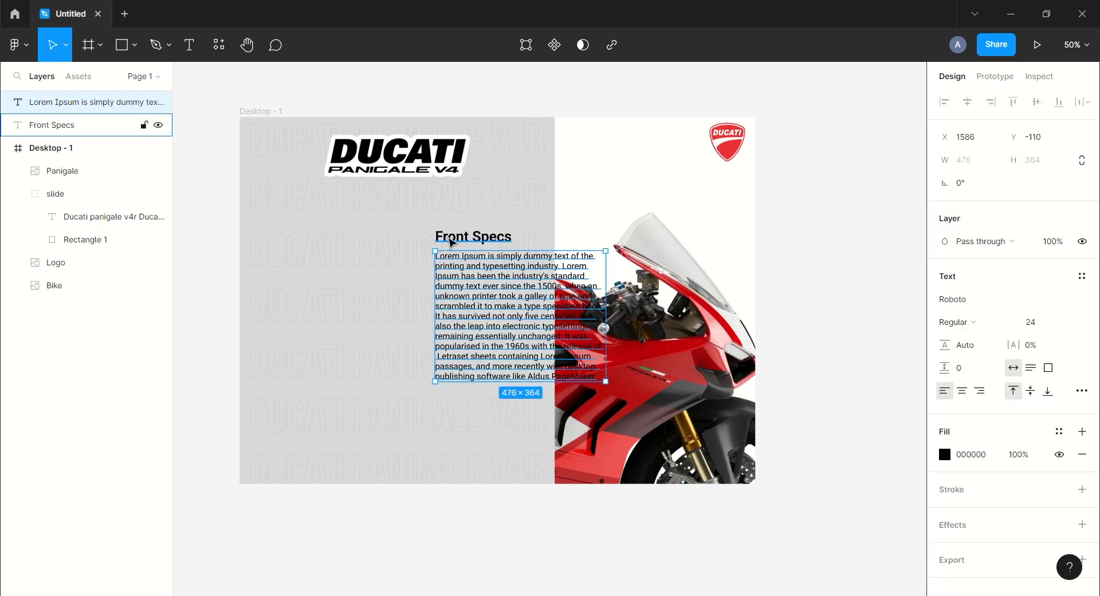
Shift the heading and paragraph slightly left, and draw a 532 × 462 frame with a white fill around them
left_click(42, 127, "shift")
mouse_move(478, 241)
left_mouse_down()
mouse_move(455, 240)
mouse_move(595, 352)
mouse_move(594, 393)
left_mouse_up()
left_click(807, 206)
key("f")
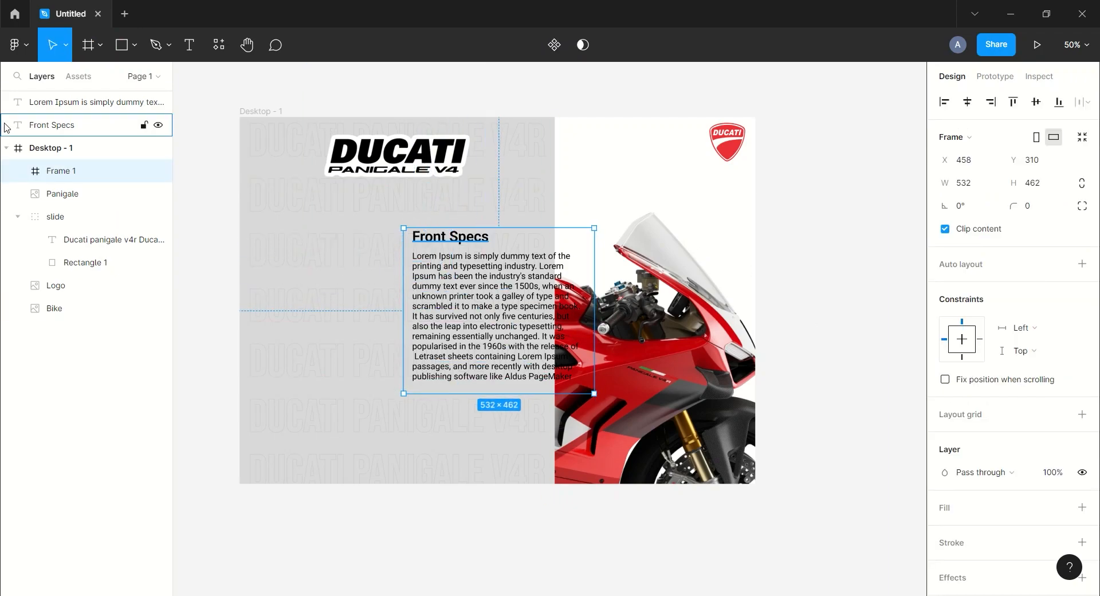
left_click(1082, 507)
Move the heading and the Lorem Ipsum paragraph into Frame 1 and collapse the layer groups
left_click(51, 124)
left_click(58, 103, "shift")
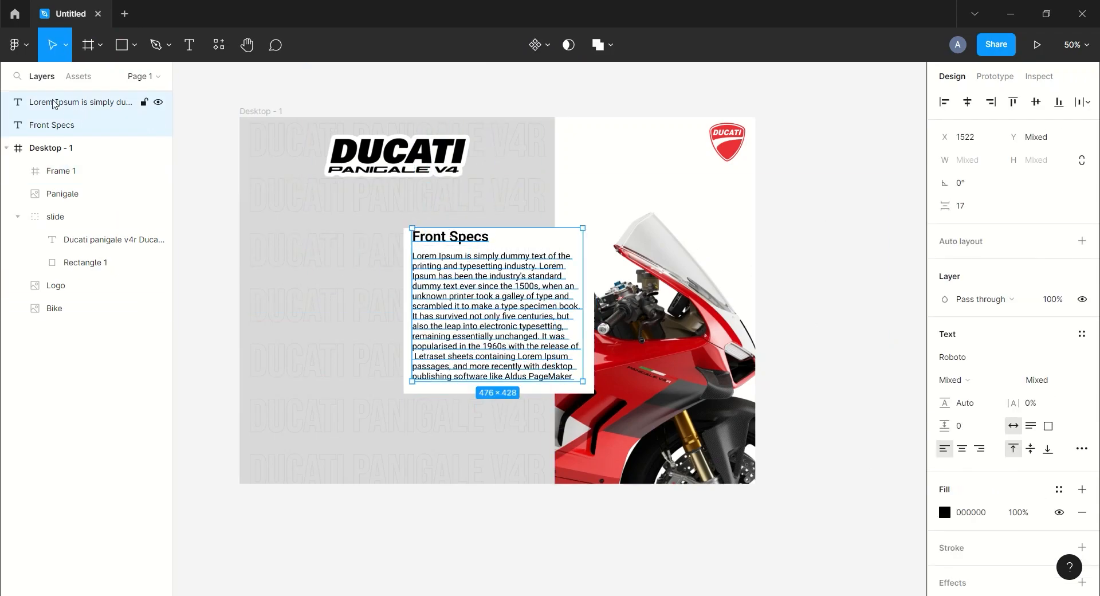
left_click_drag(57, 175, 58, 172)
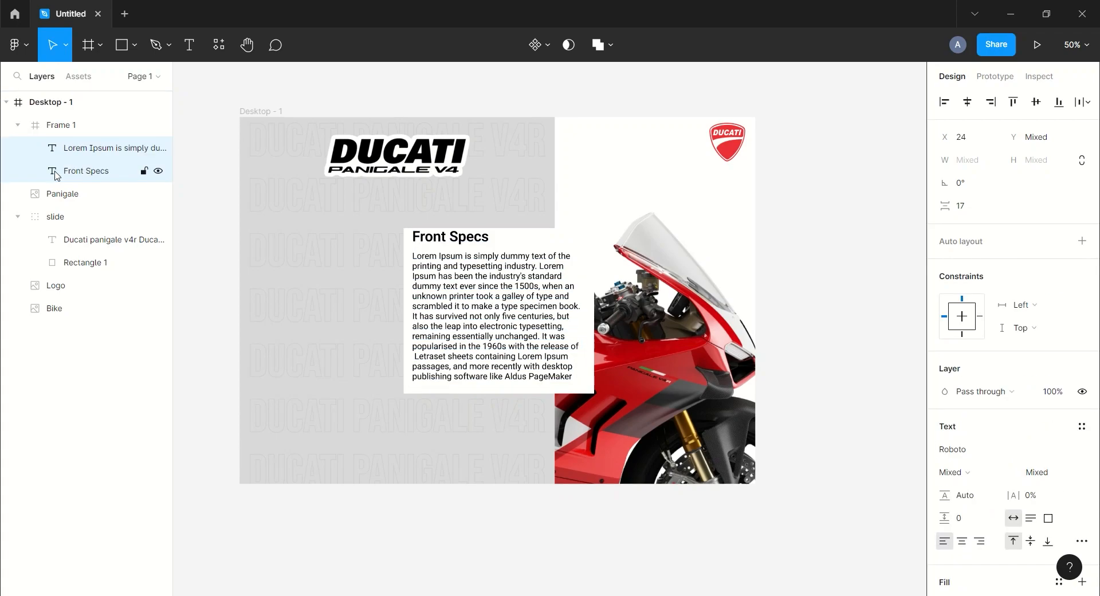
left_click(23, 125)
left_click(216, 106)
left_click(21, 171)
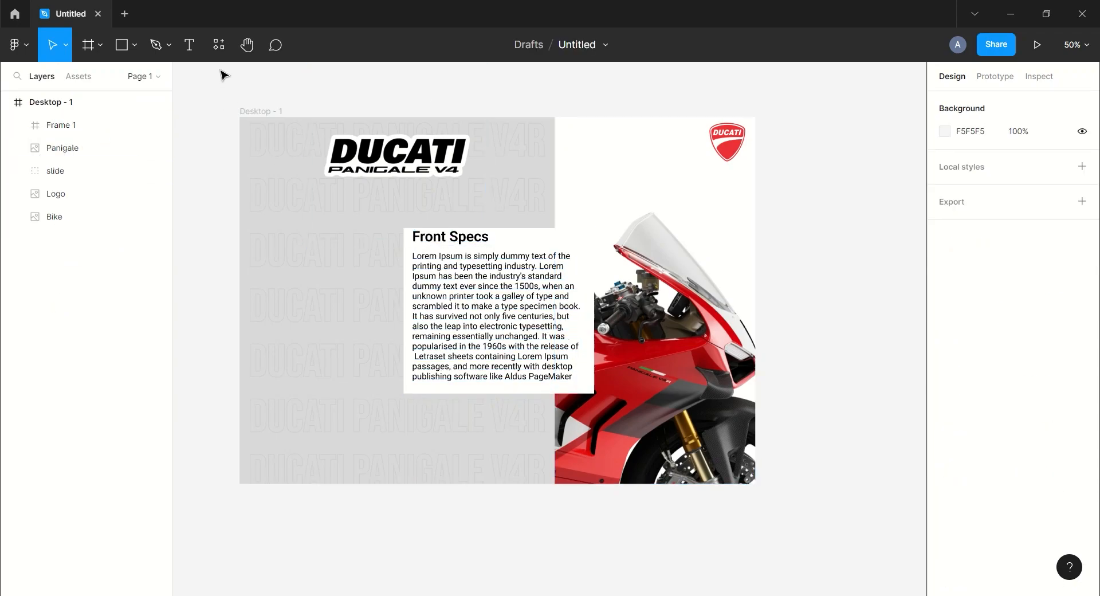
Draw a 352 × 102 button rectangle in the slide's lower left and add the text "Book a Test Ride!"
left_click_drag(277, 431, 404, 467)
left_click(482, 551)
key("t")
left_click(393, 526)
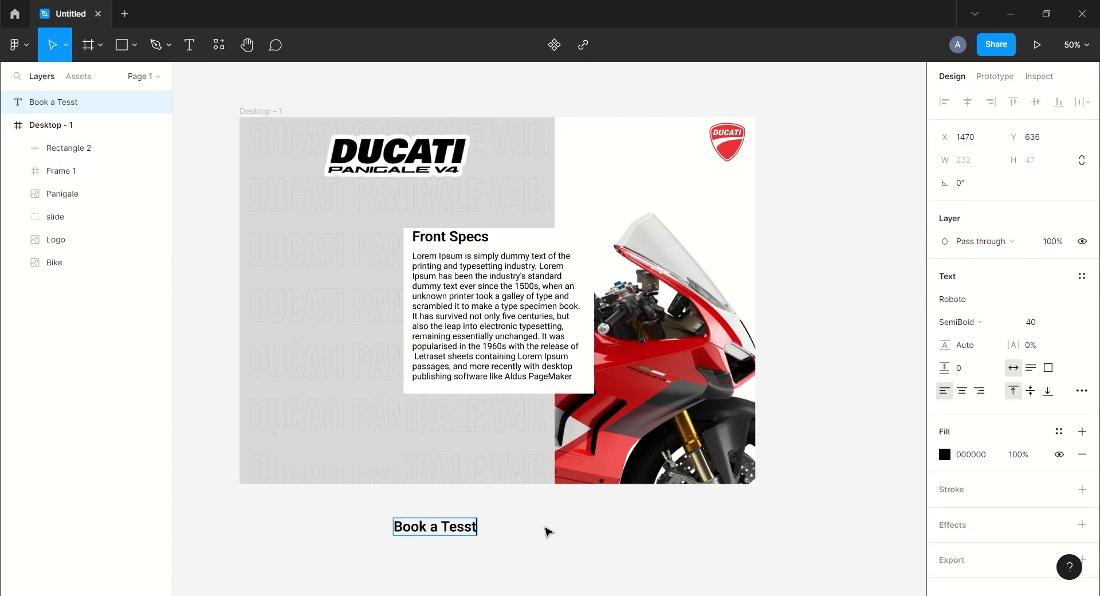
Place the "Book a Test Ride!" text on the button rectangle and centre the two horizontally and vertically
left_click_drag(458, 526, 349, 444)
left_click(138, 148, "shift")
left_click(966, 102)
left_click(1036, 102)
left_click(792, 251)
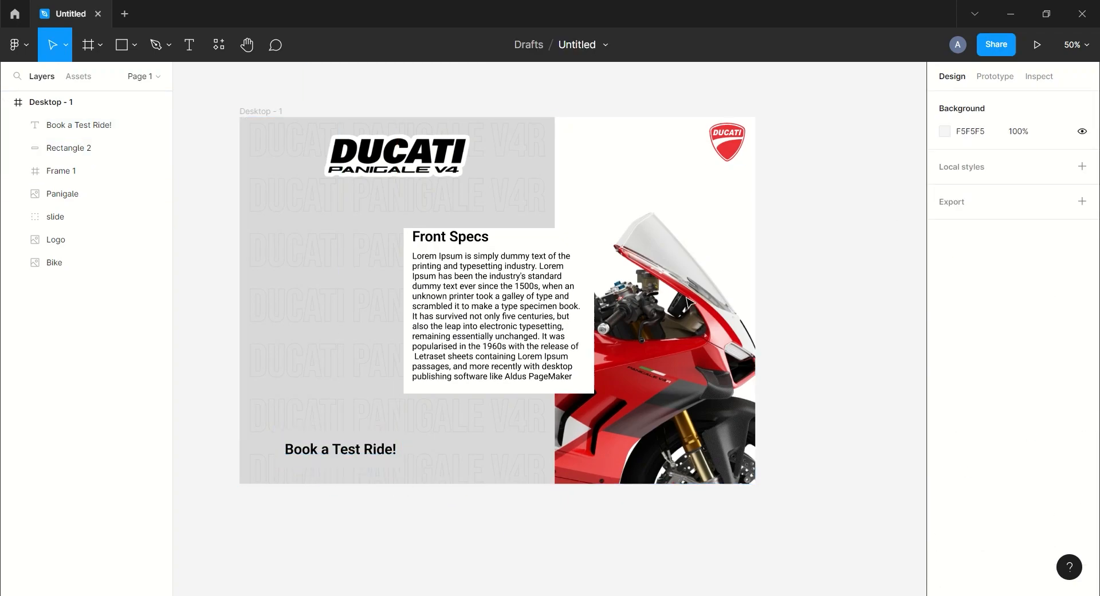
Fill the button rectangle with the red ED3237 sampled from the Ducati shield logo
left_click(100, 150)
left_click(944, 414)
left_click(777, 439)
left_click(735, 148)
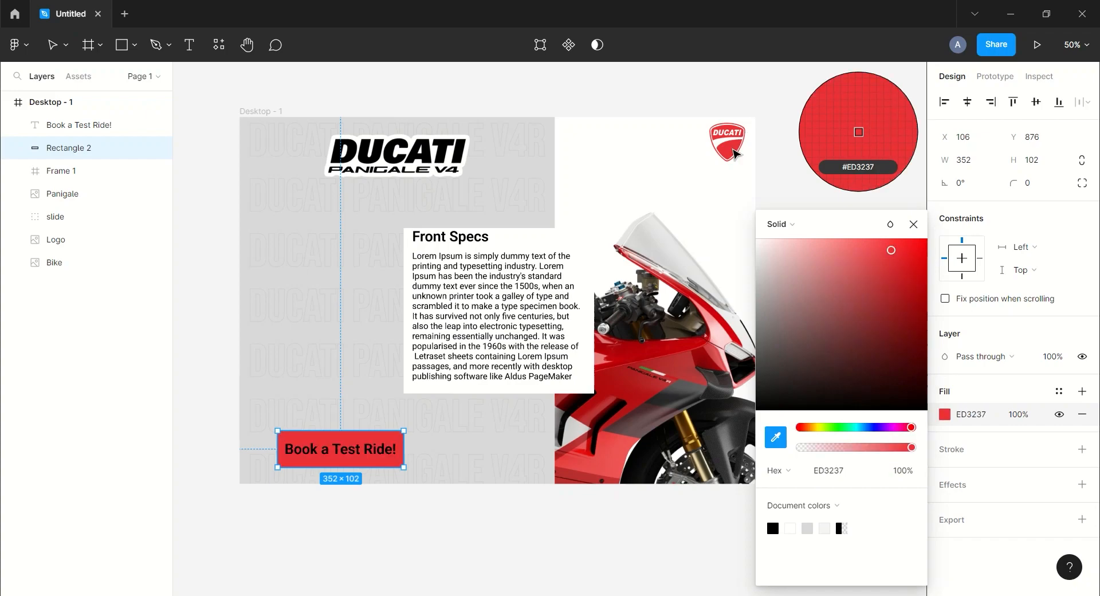
left_click(913, 224)
Set the "Book a Test Ride!" text's fill colour to FAFAFA
left_click(86, 126)
scroll(984, 430, "down", 3)
left_click(995, 439)
type("fafafa")
key("Return")
left_click(875, 426)
Group the button text with its rectangle and name the group "CTA"
left_click(90, 153)
left_click(95, 128, "shift")
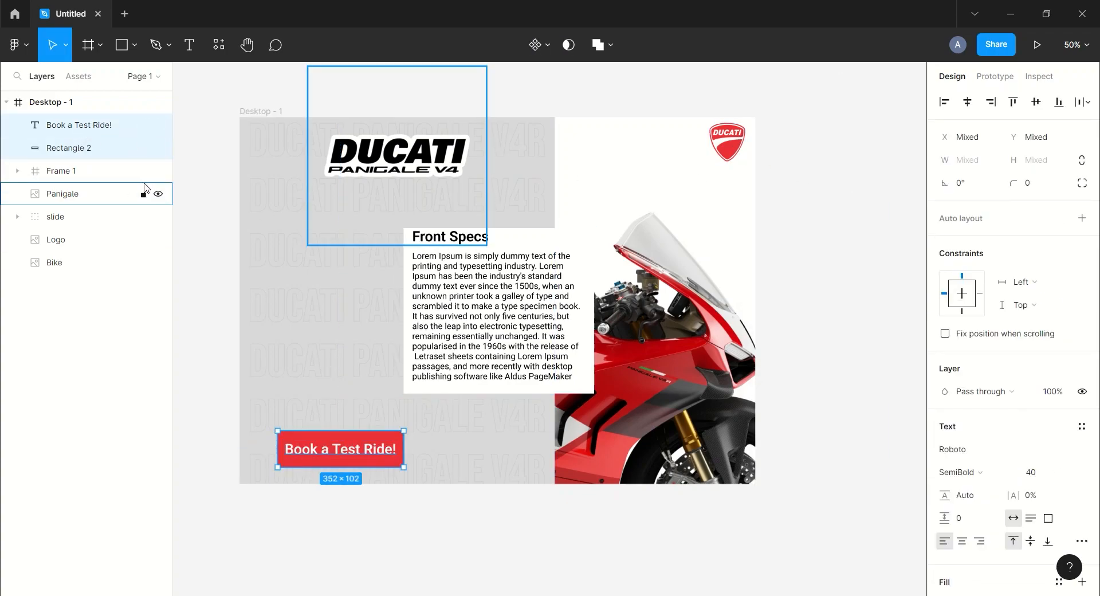
key("ctrl+g")
double_click(61, 125)
type("CTA")
key("Return")
key("Escape")
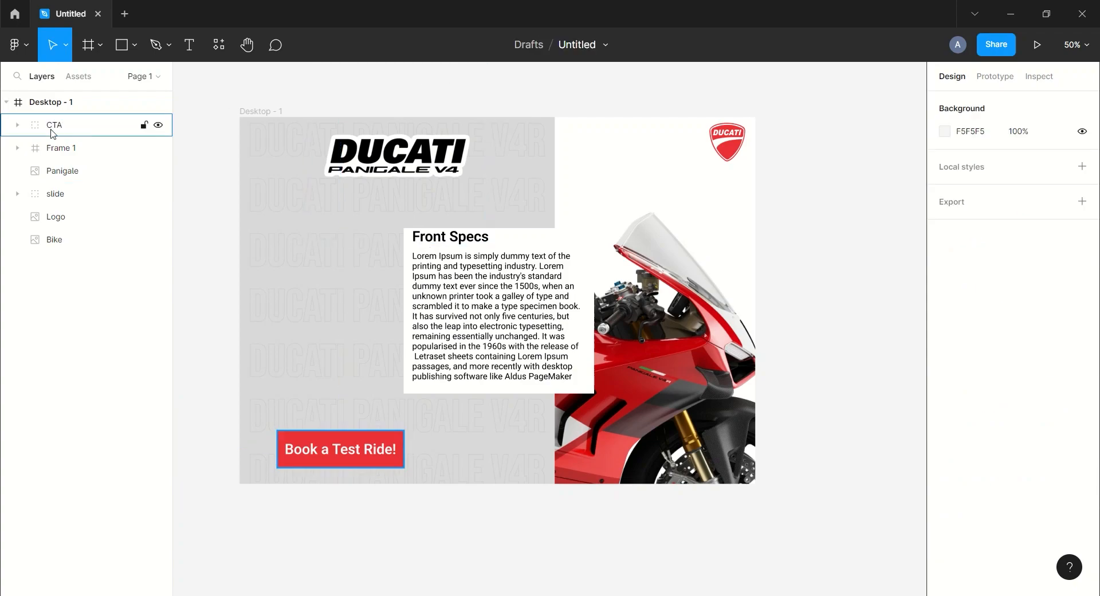
Round the CTA button rectangle's corners with a radius of 40
left_click(17, 125)
left_click(86, 171)
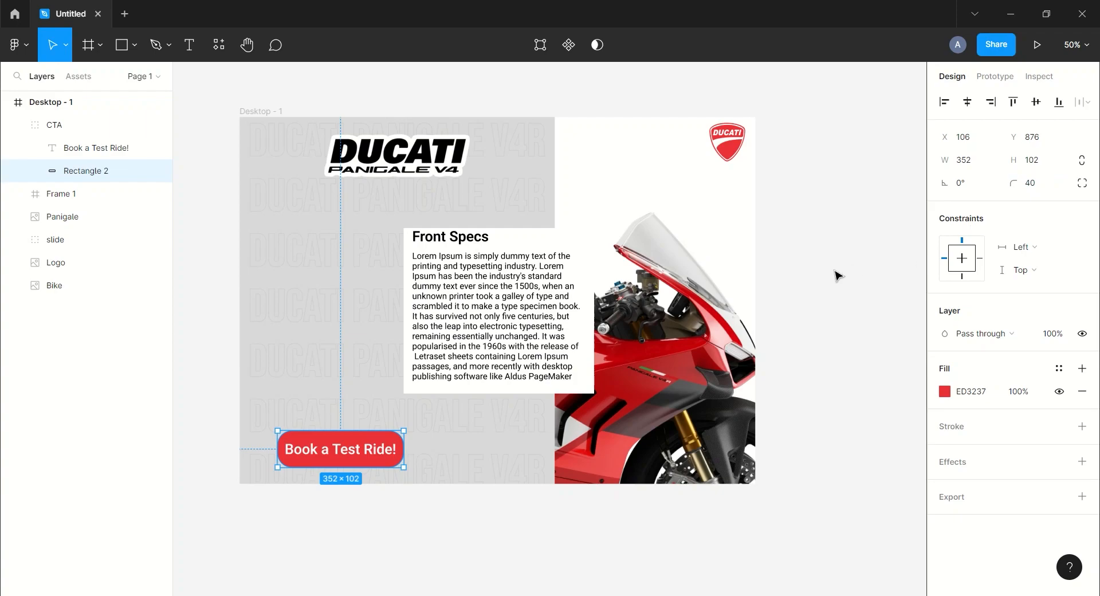
left_click(854, 270)
Collapse the Desktop - 1 frame's layers and rename the frame as 2
scroll(847, 270, "down", 1)
key("ctrl+minus")
left_click_drag(713, 251, 759, 234)
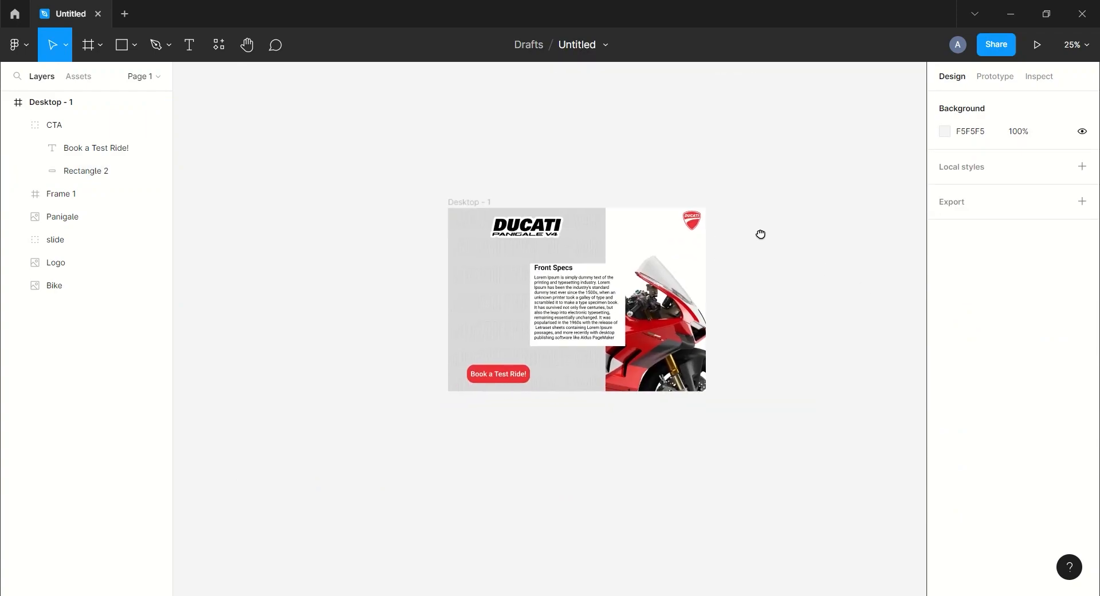
left_click(6, 102)
left_click(54, 106)
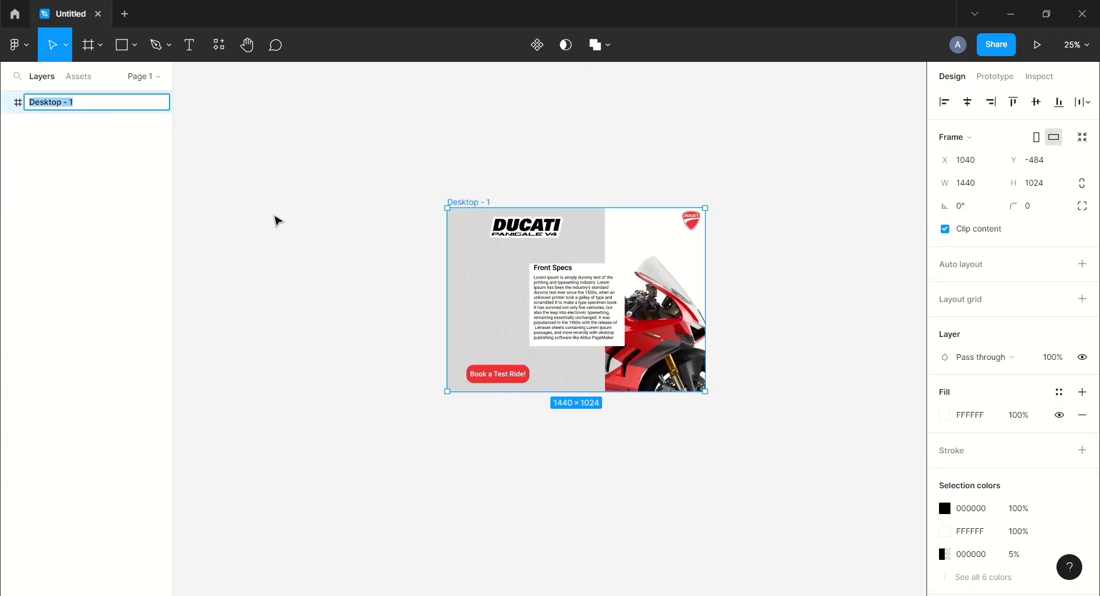
left_click(312, 211)
left_click_drag(316, 199, 384, 199)
Duplicate frame 2 and move the original left to leave a wide gap between the two frames
left_click(53, 103)
key("ctrl+d")
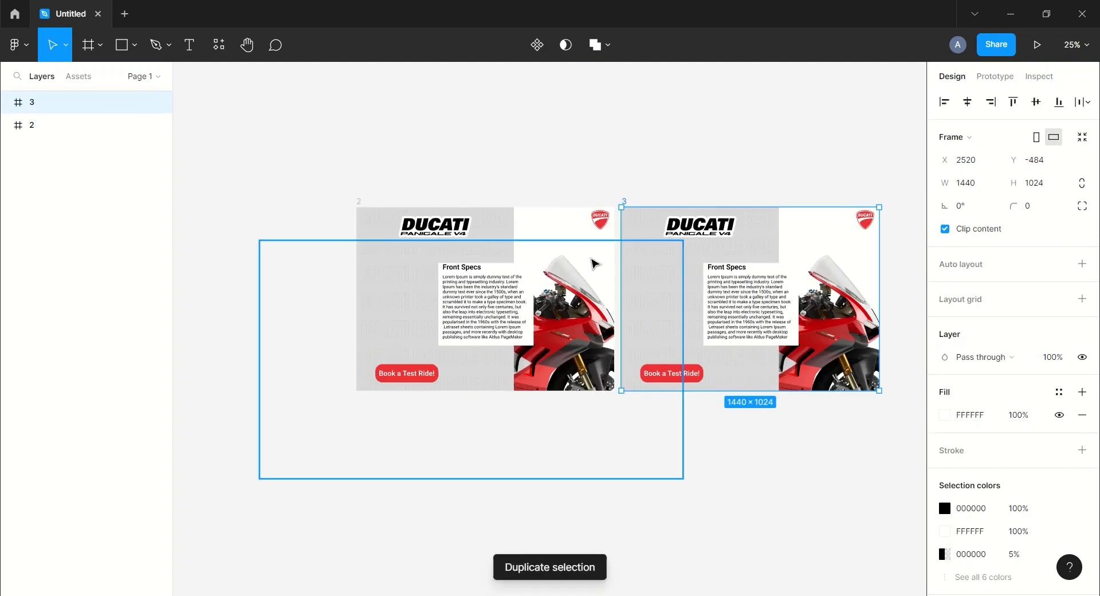
left_click_drag(530, 226, 361, 222)
left_click(428, 114)
scroll(458, 113, "left", 5)
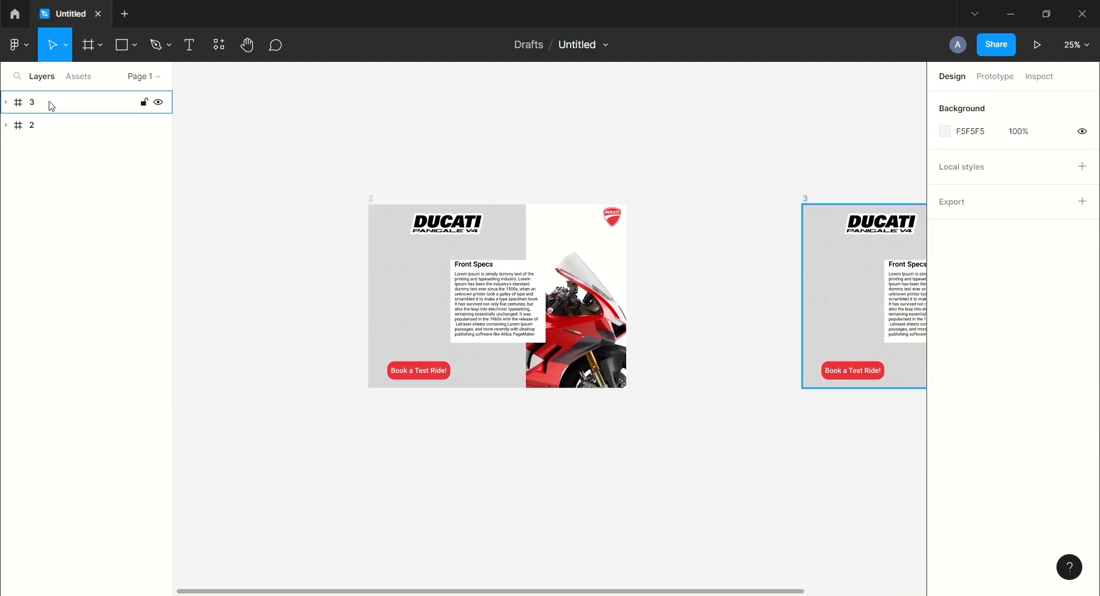
Rename the original frame as 1 and its duplicate as 2
left_click(35, 125)
double_click(33, 126)
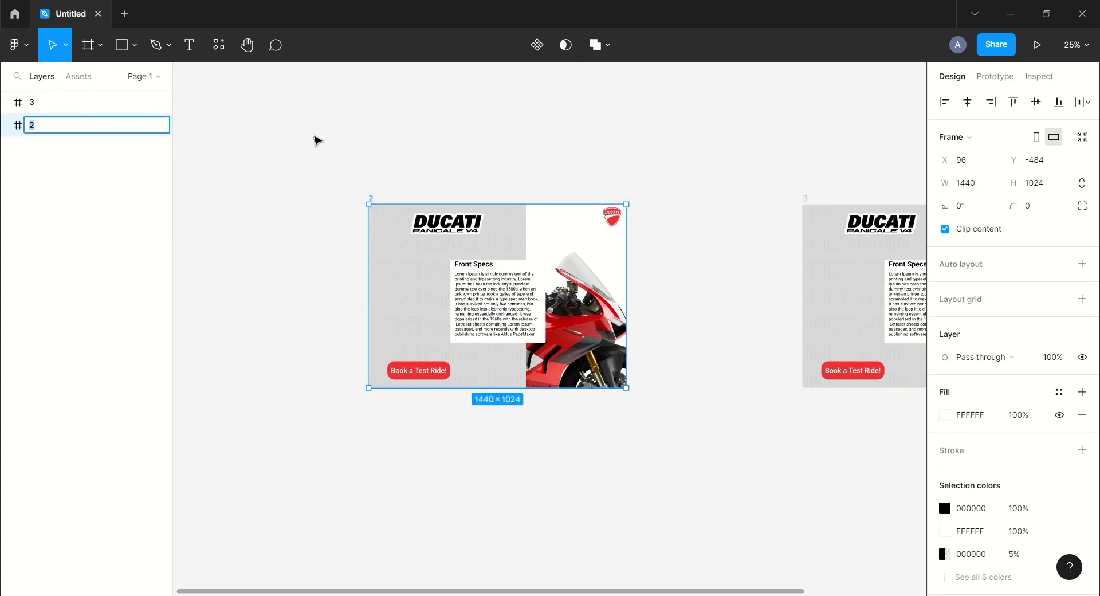
type("1")
left_click(315, 140)
double_click(34, 103)
type("2")
left_click(371, 130)
Set the corner radius of the CTA button's rectangle in frame 1 to 0
left_click_drag(621, 151, 597, 132)
key("ctrl+plus")
left_click_drag(695, 168, 775, 245)
left_click_drag(702, 209, 742, 198)
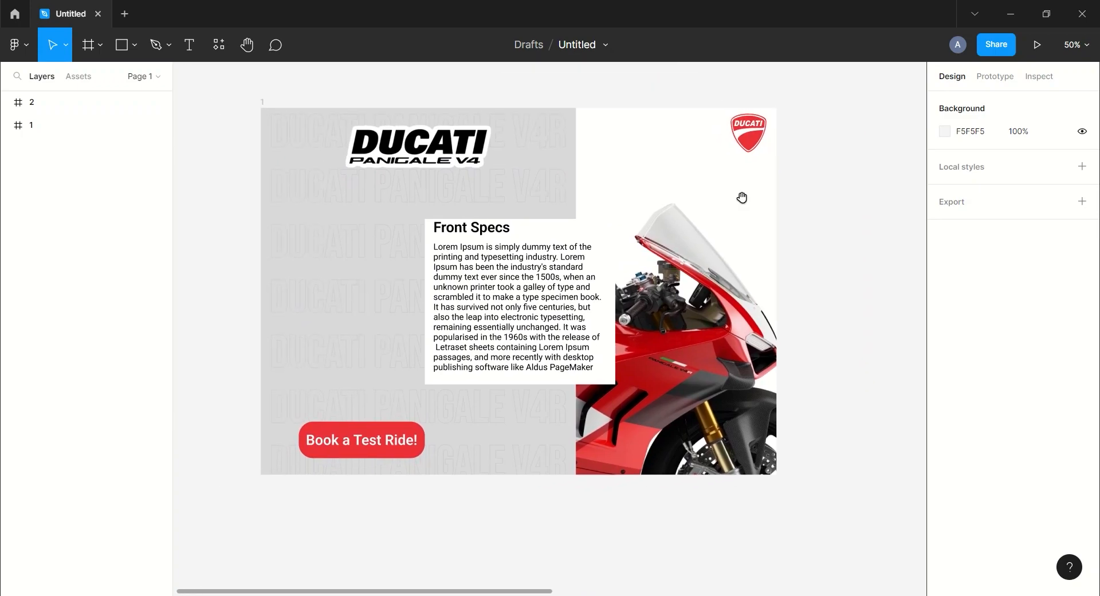
left_click(39, 125)
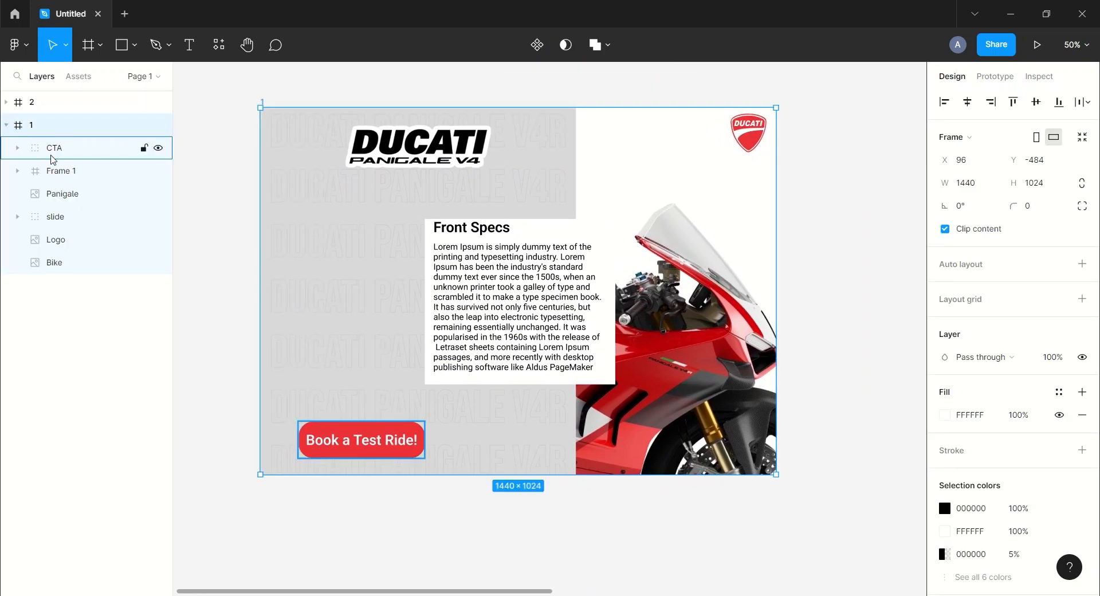
left_click(54, 149)
left_click(90, 194)
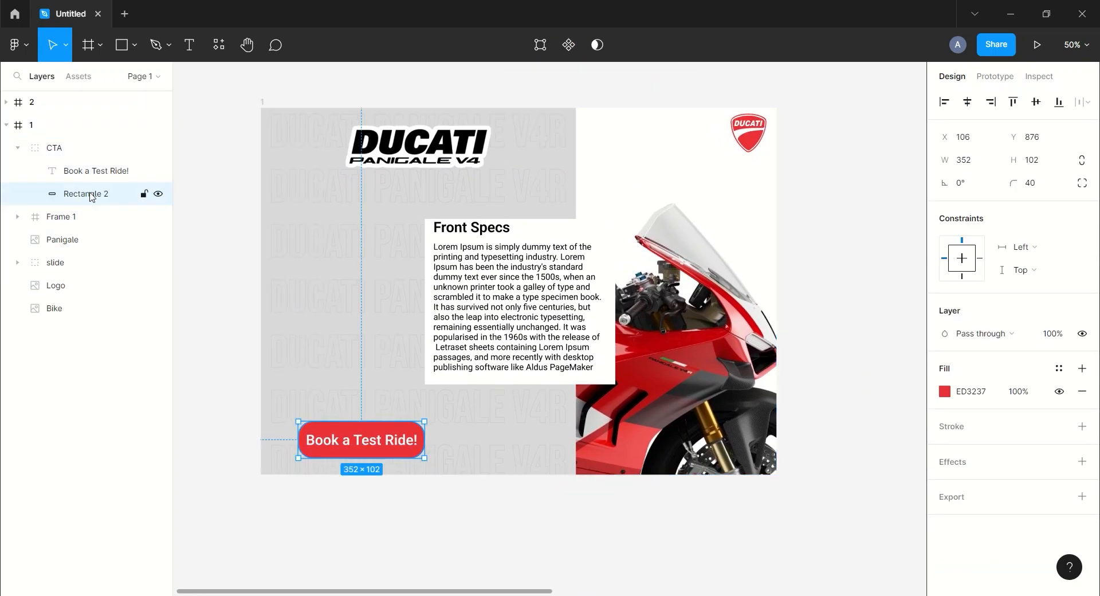
type("0")
key("Return")
left_click(802, 235)
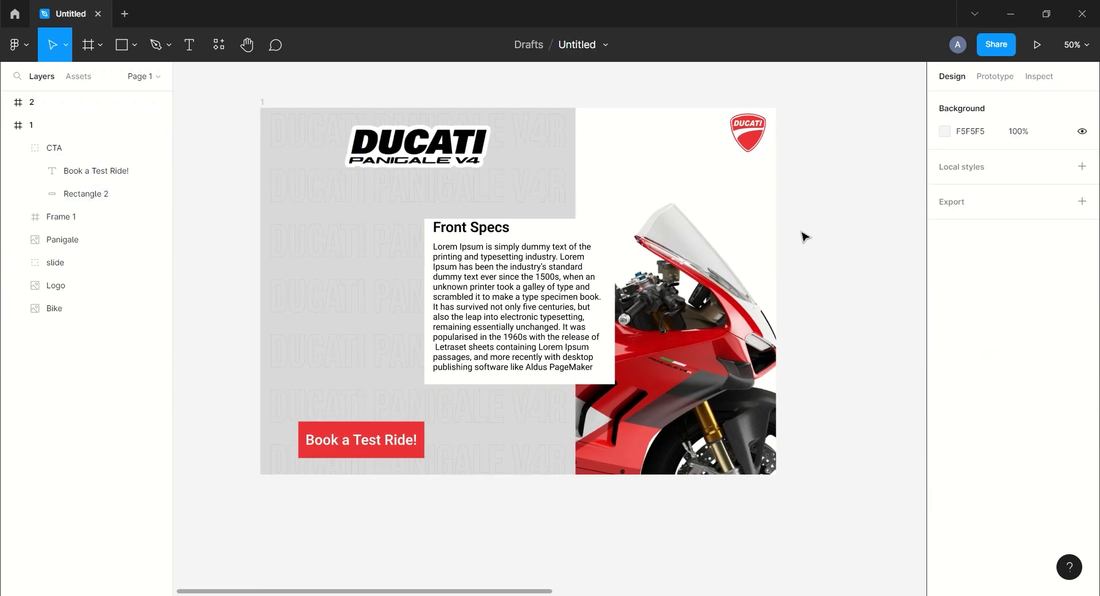
Move the Front Specs text frame out past frame 1's left edge while keeping it nested in frame 1
left_click(18, 148)
left_click(62, 171)
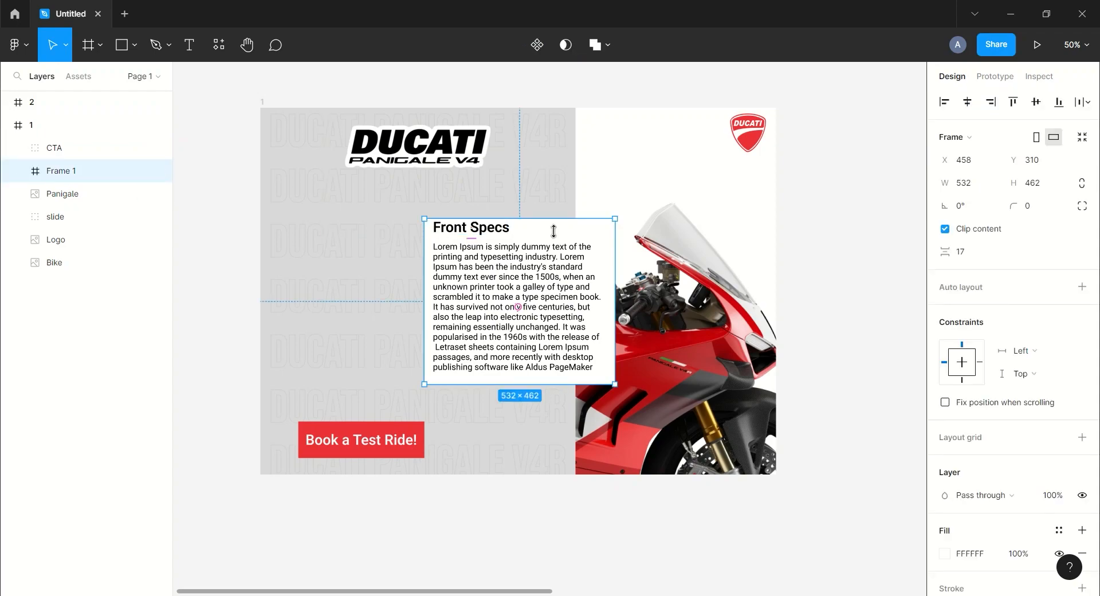
left_click_drag(557, 273, 190, 274)
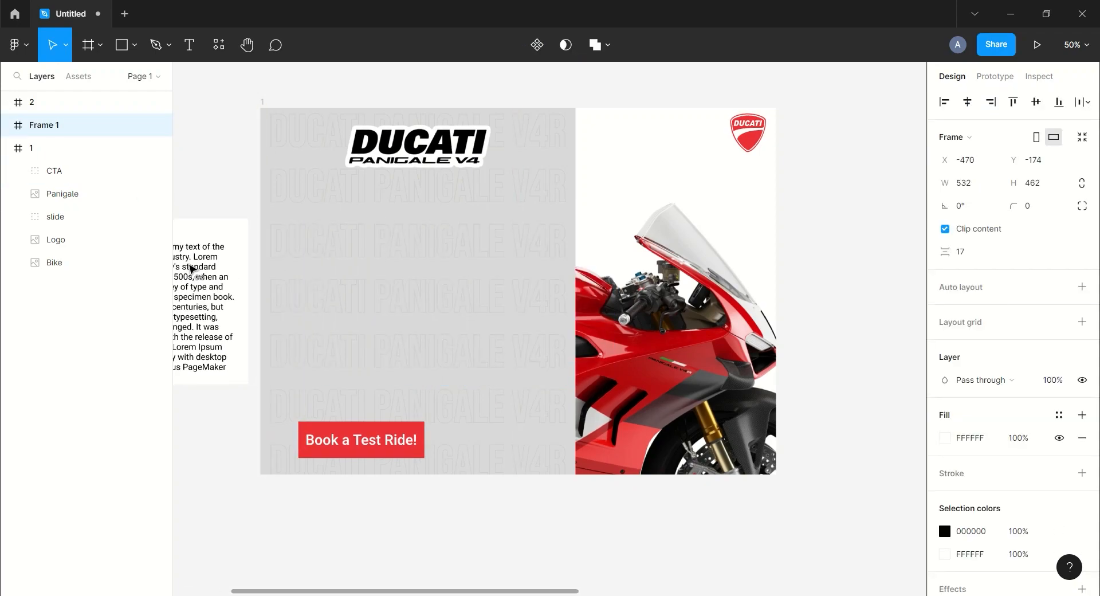
scroll(239, 144, "left", 2)
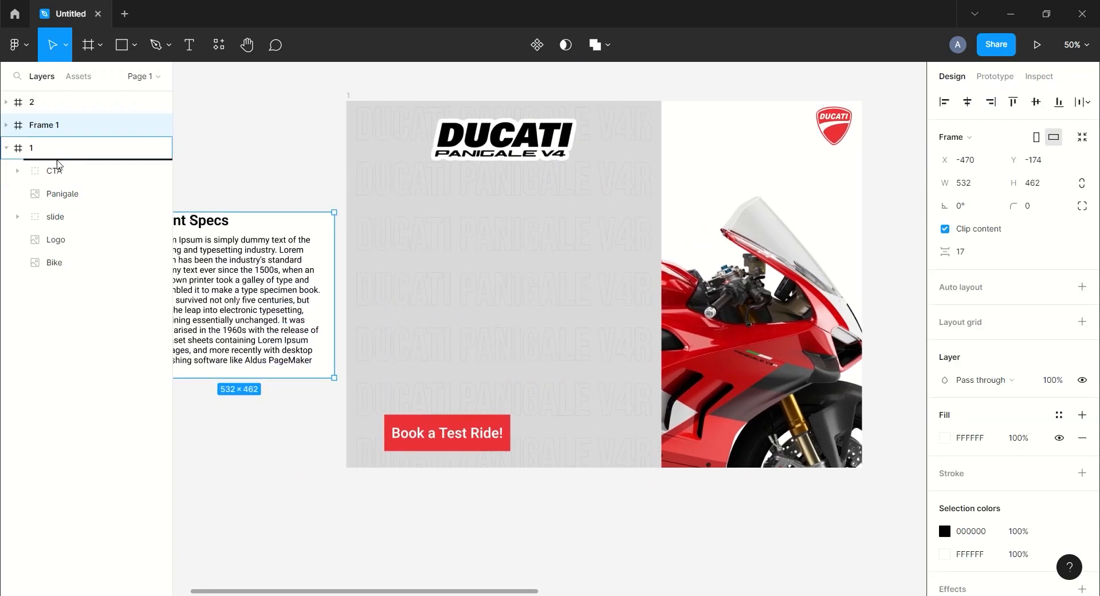
left_click_drag(57, 164, 58, 164)
left_click(288, 150)
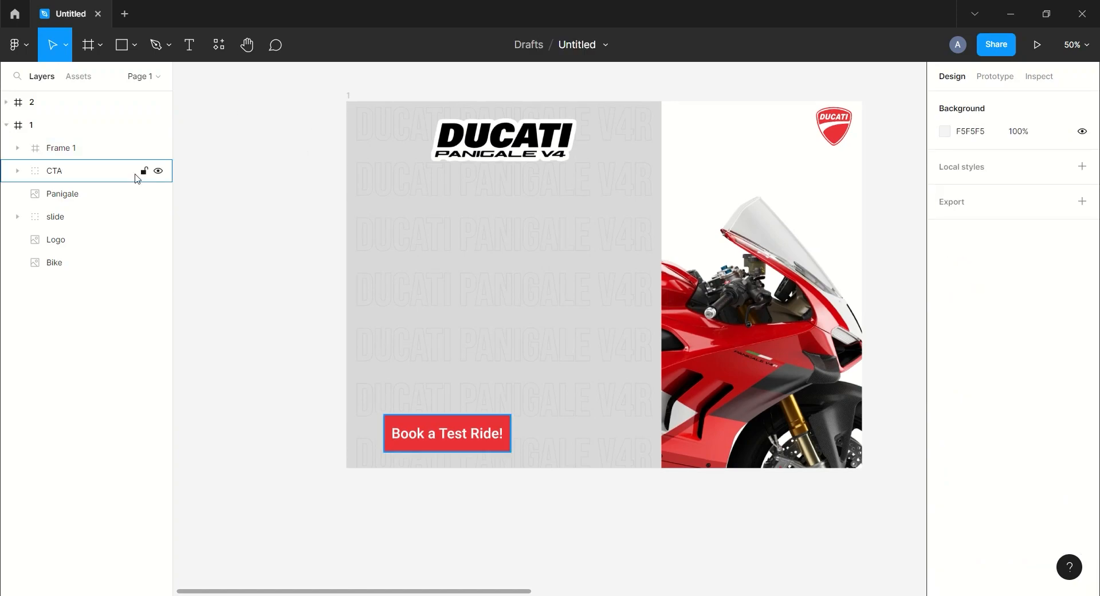
Move the Panigale logo up past frame 1's upper edge while keeping it nested in frame 1
left_click(52, 193)
left_click_drag(519, 148, 523, 82)
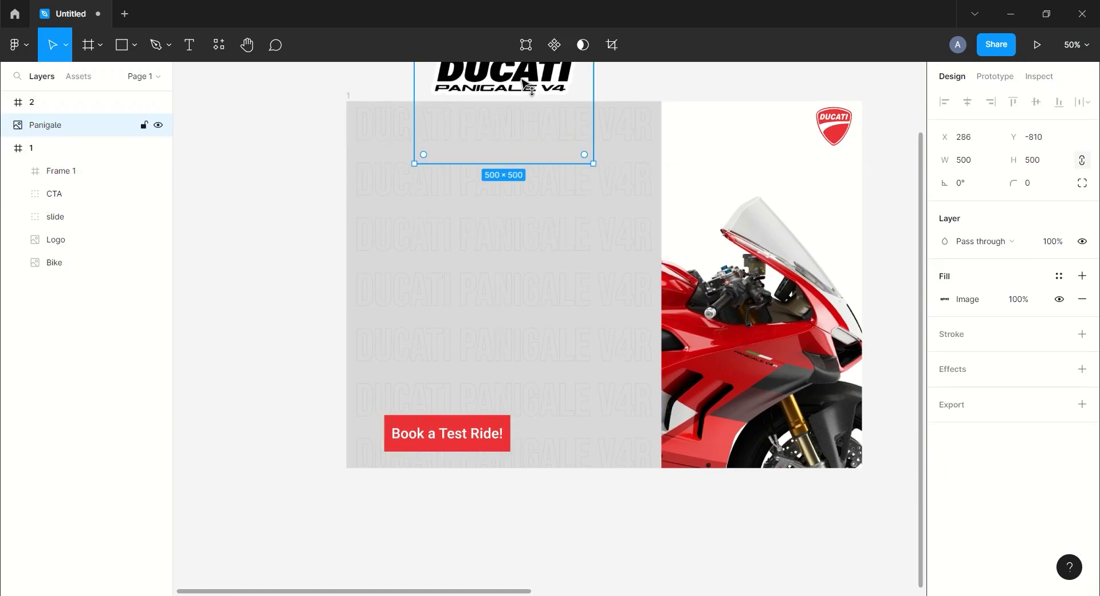
left_click_drag(57, 184, 128, 196)
Shrink frame 1's slide group from its upper edge to a strip about 33 high just below the frame
left_click(54, 223)
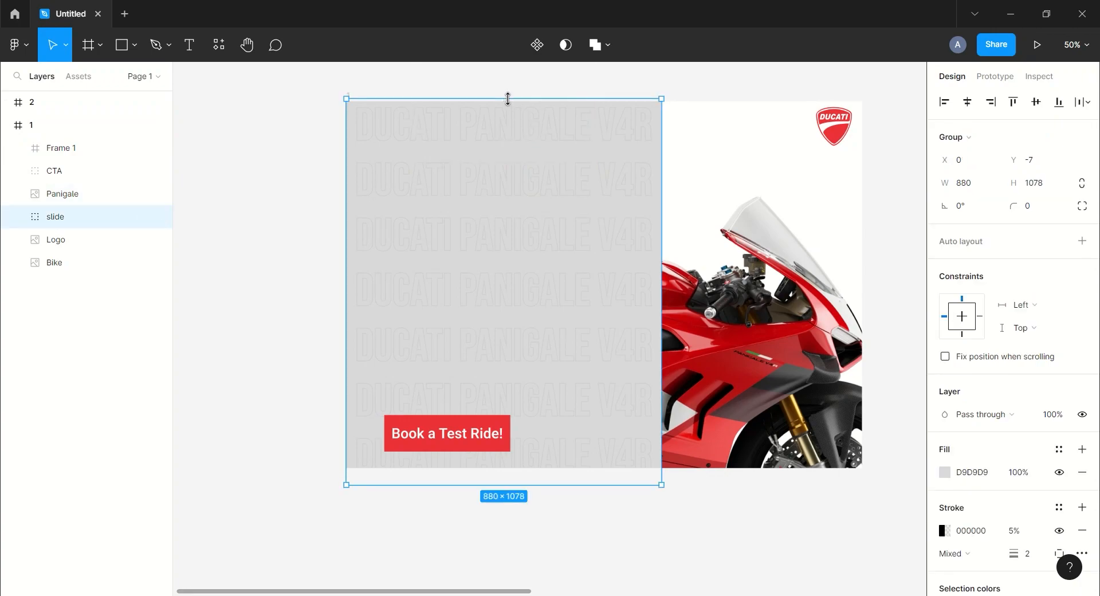
left_click_drag(501, 95, 503, 475)
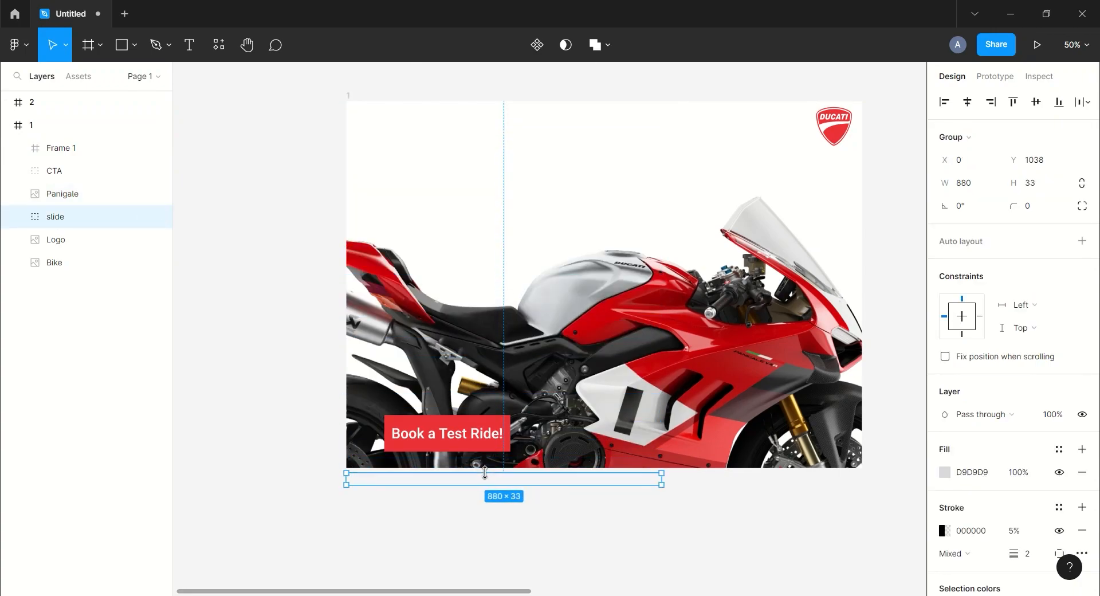
left_click(821, 496)
Scale down and reposition the Bike image in frame 1 so the whole motorcycle sits centred, and collapse the frame's layers
scroll(821, 496, "right", 3)
scroll(822, 496, "down", 1)
left_click(567, 307)
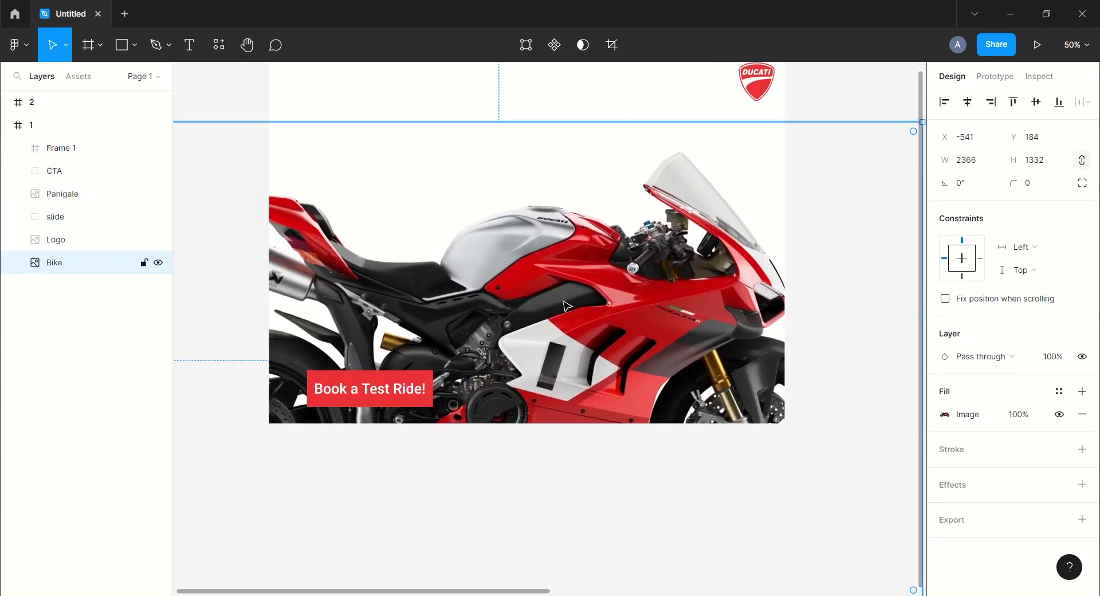
key("minus")
left_click_drag(736, 464, 669, 359)
left_click(753, 300)
left_click_drag(754, 300, 752, 320)
left_click_drag(602, 292, 597, 292)
left_click(734, 295)
left_click_drag(735, 298, 567, 269)
left_click(6, 125)
Duplicate frame 2 and move the copy right to leave a wide gap between the frames
key("minus")
left_click_drag(677, 174, 496, 165)
left_click(26, 106)
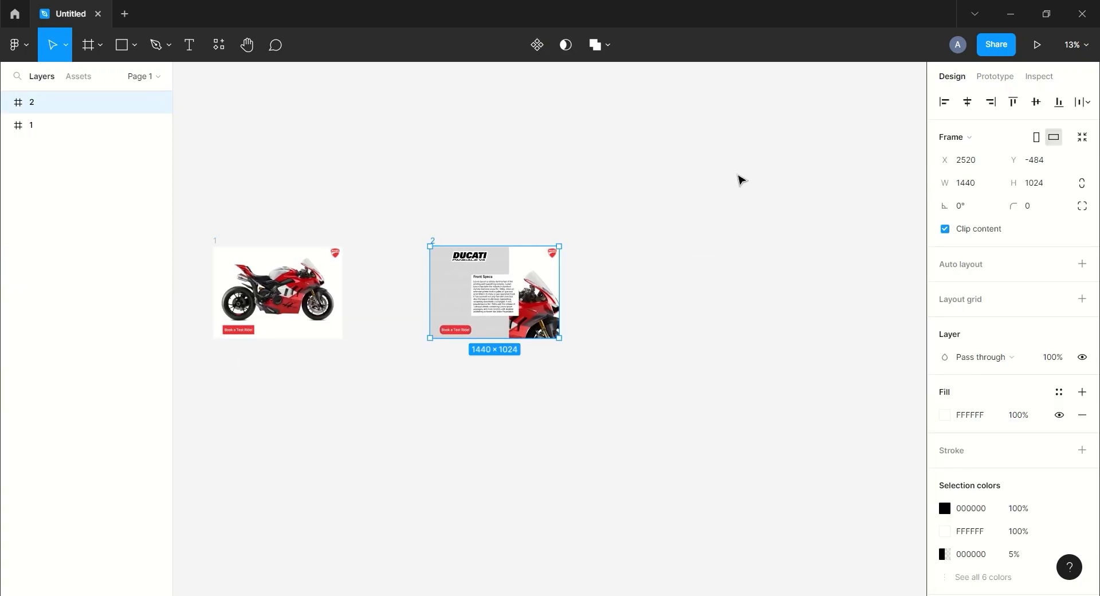
key("ctrl+d")
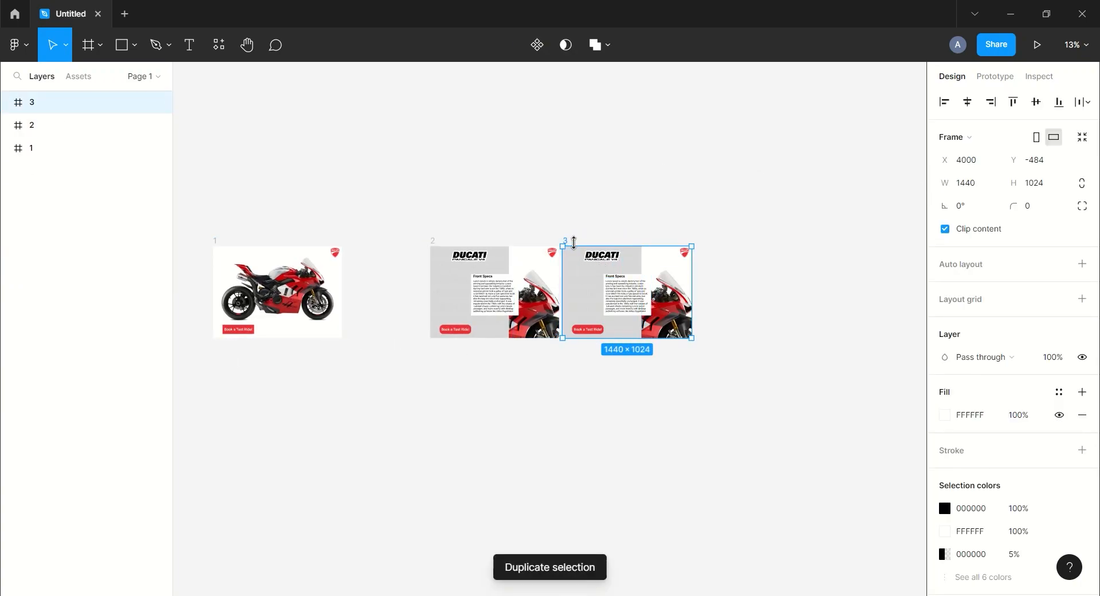
left_click_drag(579, 273, 695, 272)
left_click(723, 201)
left_click_drag(748, 203, 713, 191)
Group the Front Specs heading and its Lorem Ipsum paragraph inside frame 3's text frame
key("plus")
left_click_drag(893, 129, 649, 133)
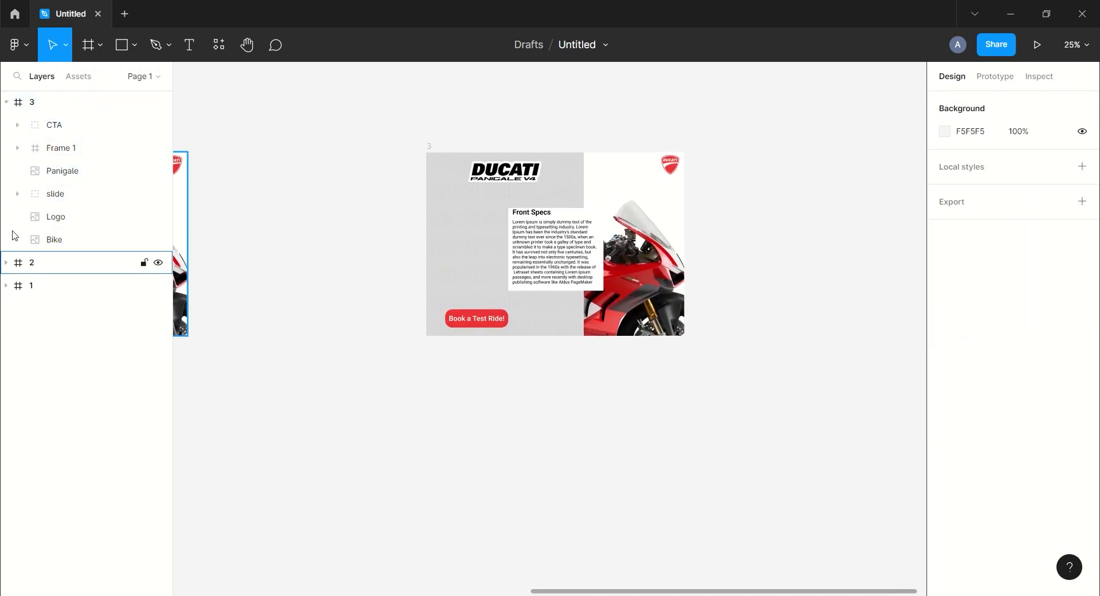
left_click(58, 147)
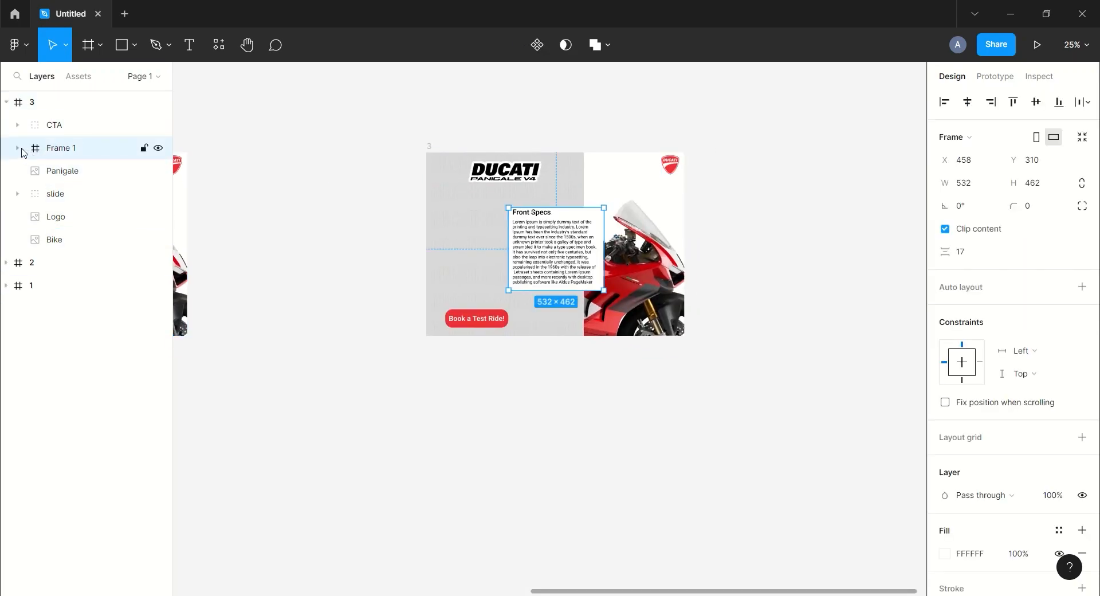
left_click(18, 147)
left_click(86, 194)
left_click(71, 176, "shift")
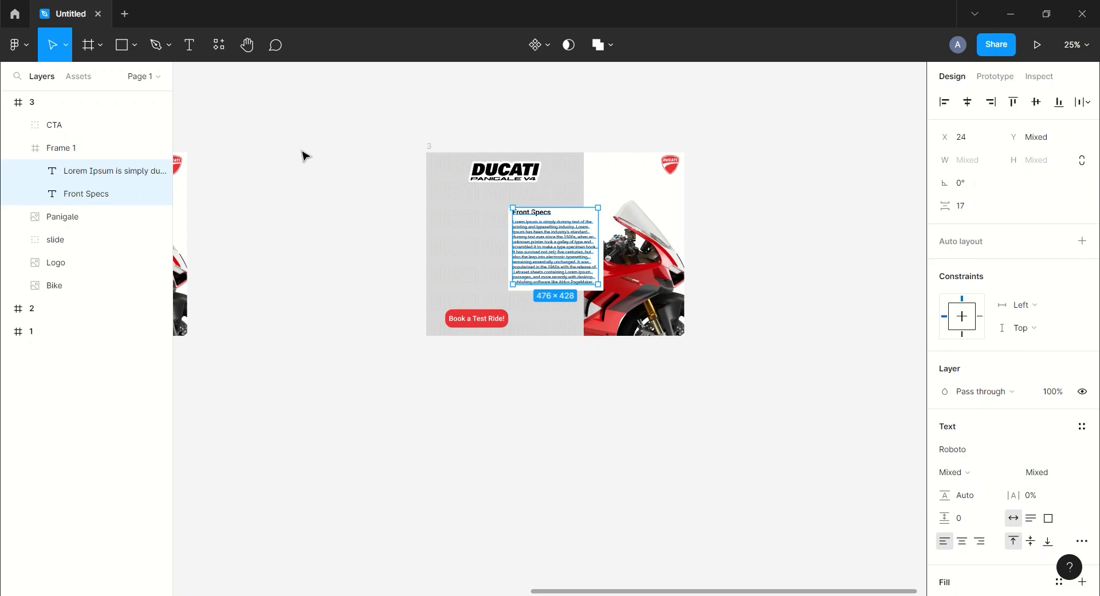
key("ctrl+g")
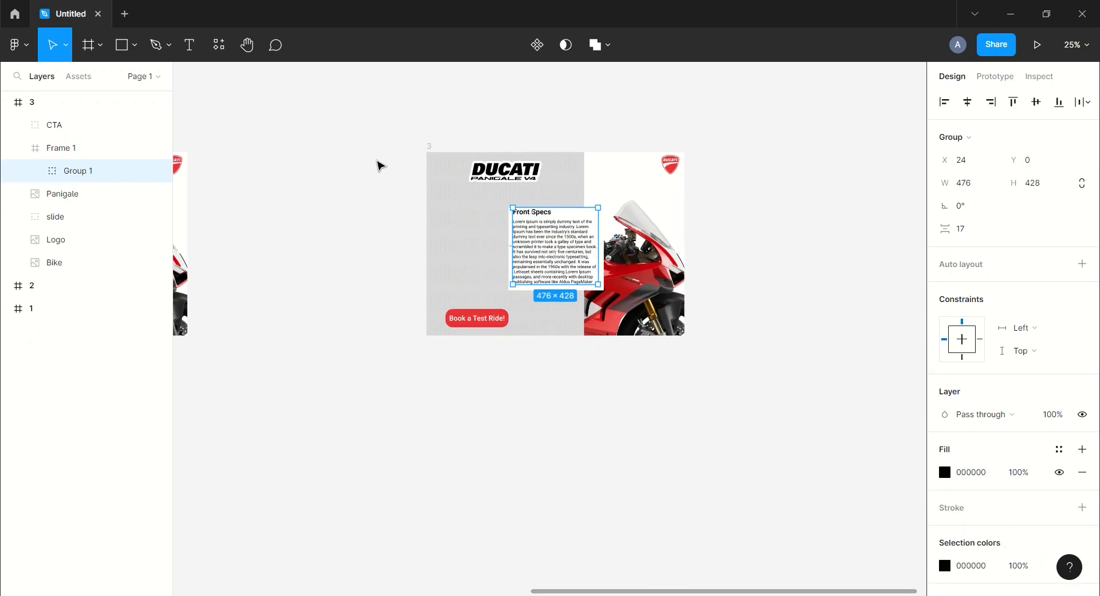
Duplicate the Front Specs text group to the right of the original and nest the copy in Frame 1
key("ctrl+d")
left_click_drag(555, 235, 643, 238)
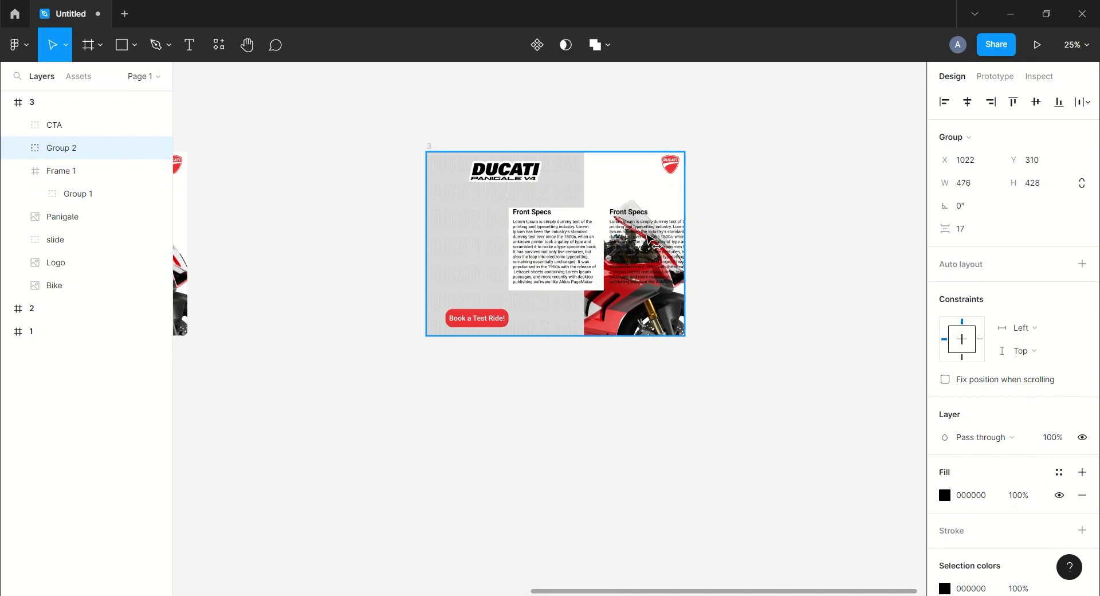
left_click(744, 235)
left_click(64, 152)
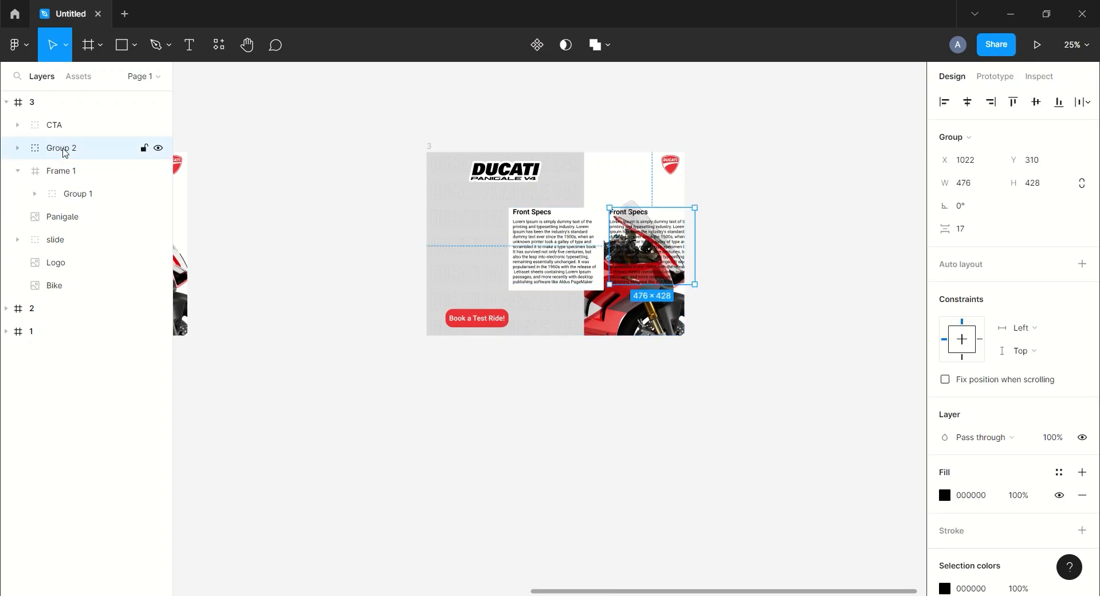
left_click_drag(67, 188, 69, 190)
left_click(91, 193, "shift")
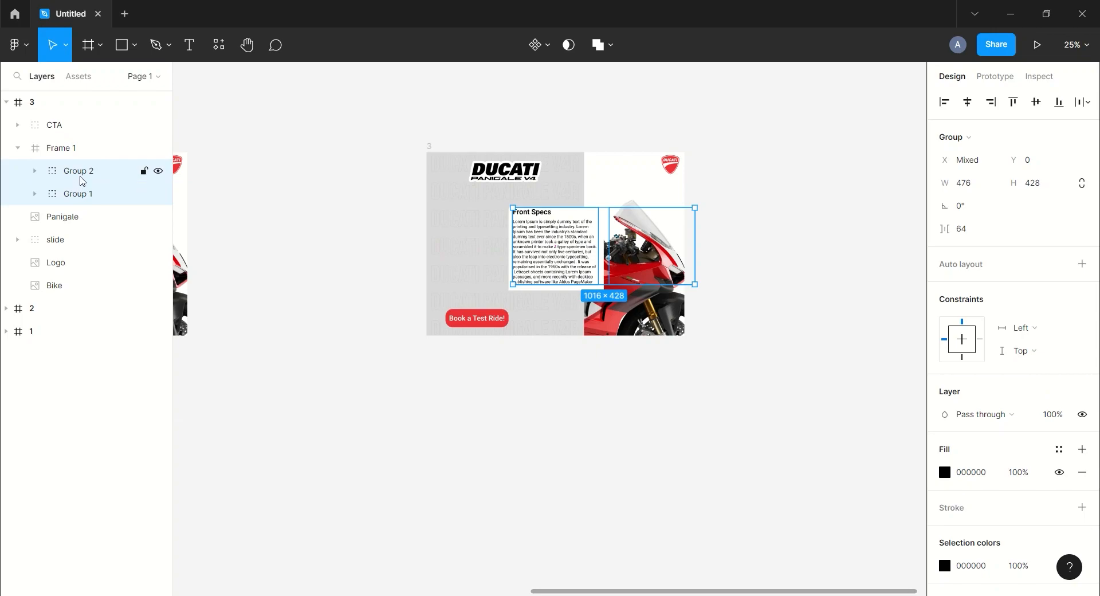
Shift both text groups left so the copy fills the white box, keeping them nested in Frame 1
left_click_drag(564, 237, 468, 237)
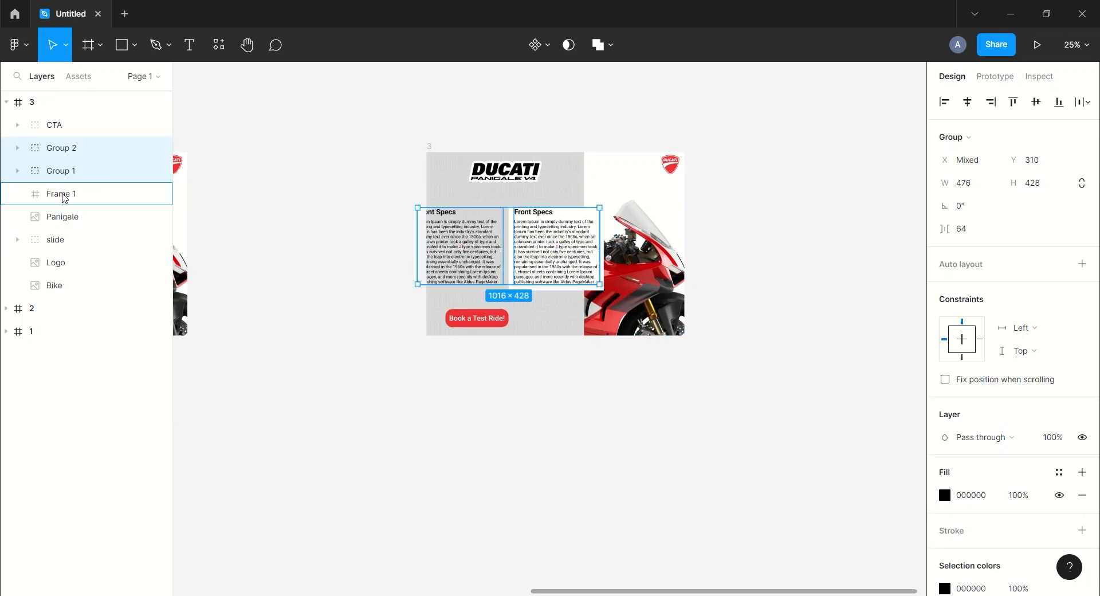
left_click_drag(63, 194, 63, 194)
left_click(352, 134)
Change the copied text group's heading in frame 3 to "Wheel Specs"
left_click(68, 171)
left_click(35, 171)
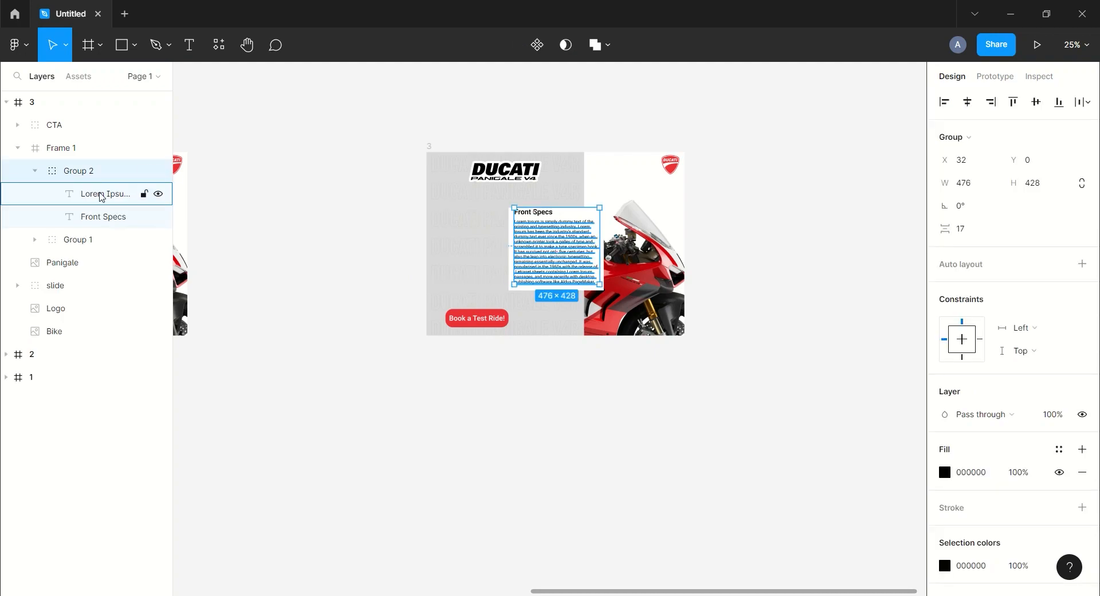
left_click(103, 217)
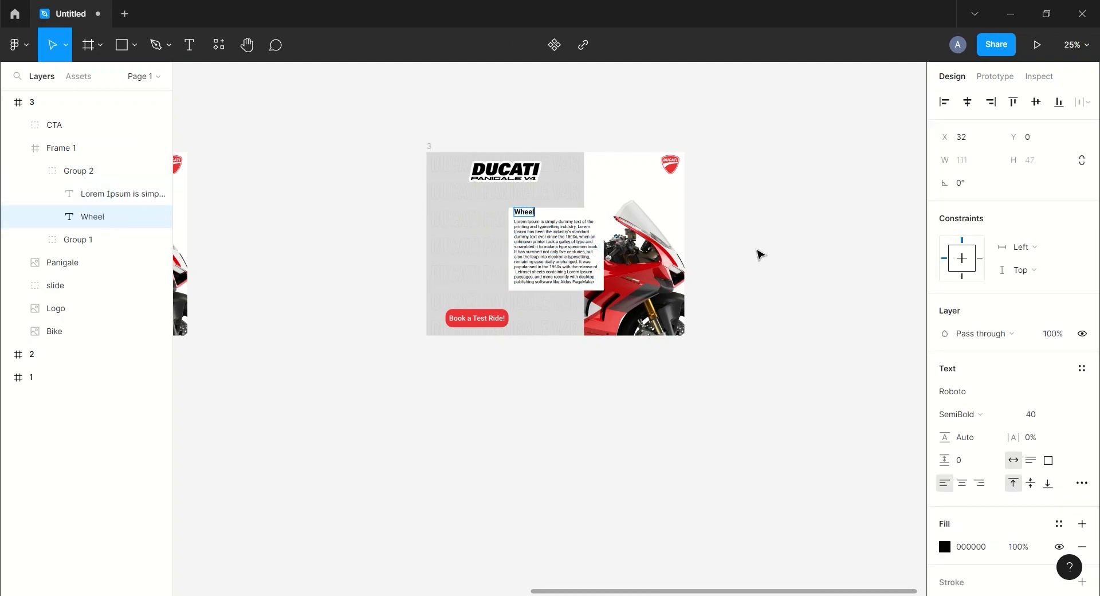
left_click(36, 171)
left_click(387, 133)
Move frame 3's Bike image to show the front wheel beside the slide and enlarge it to about 2558 × 1440
left_click_drag(431, 118, 379, 114)
left_click_drag(480, 125, 467, 147)
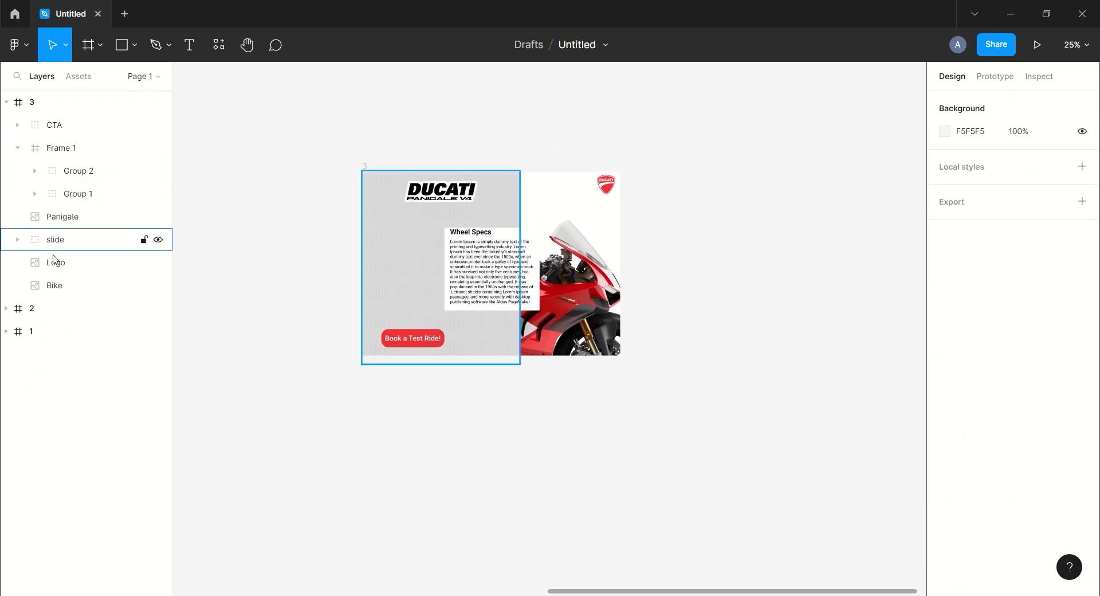
left_click(54, 285)
left_click_drag(594, 324, 562, 248)
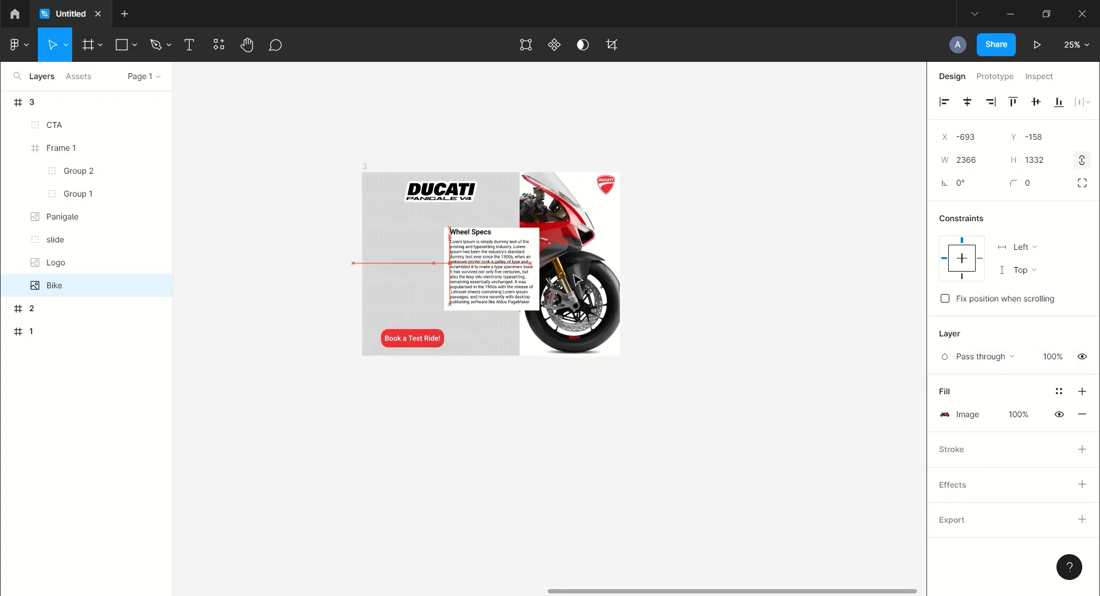
left_click_drag(658, 369, 672, 379)
left_click_drag(585, 293, 579, 292)
left_click(780, 280)
left_click_drag(780, 280, 704, 312)
Duplicate frame 3 and move the copy right to about X 8304, leaving a wide gap between the frames
key("minus")
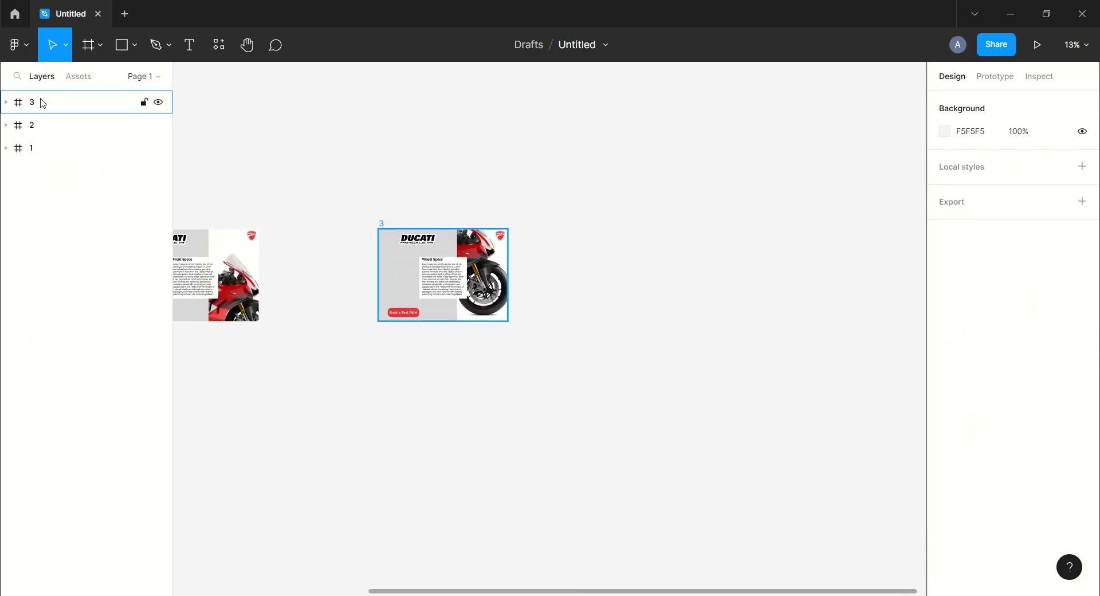
left_click(156, 102)
key("ctrl+d")
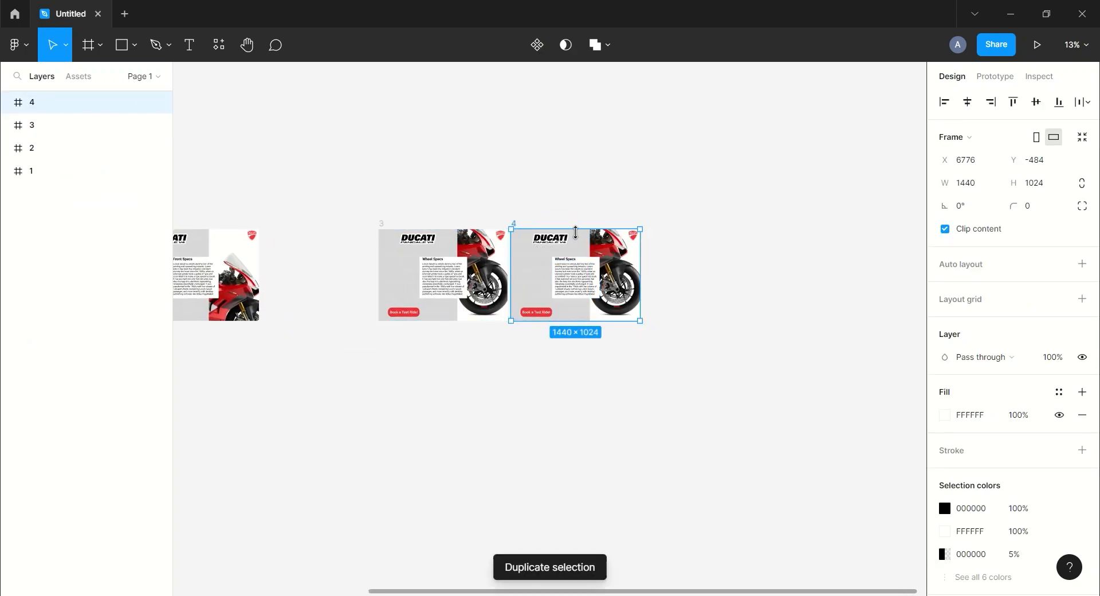
left_click_drag(577, 244, 714, 245)
left_click(706, 171)
left_click_drag(707, 171, 625, 155)
Duplicate frame 4's Wheel Specs group, nest the copy in Frame 1, and shift all three groups left so the copy fills the white box
key("plus")
left_click_drag(866, 225, 676, 288)
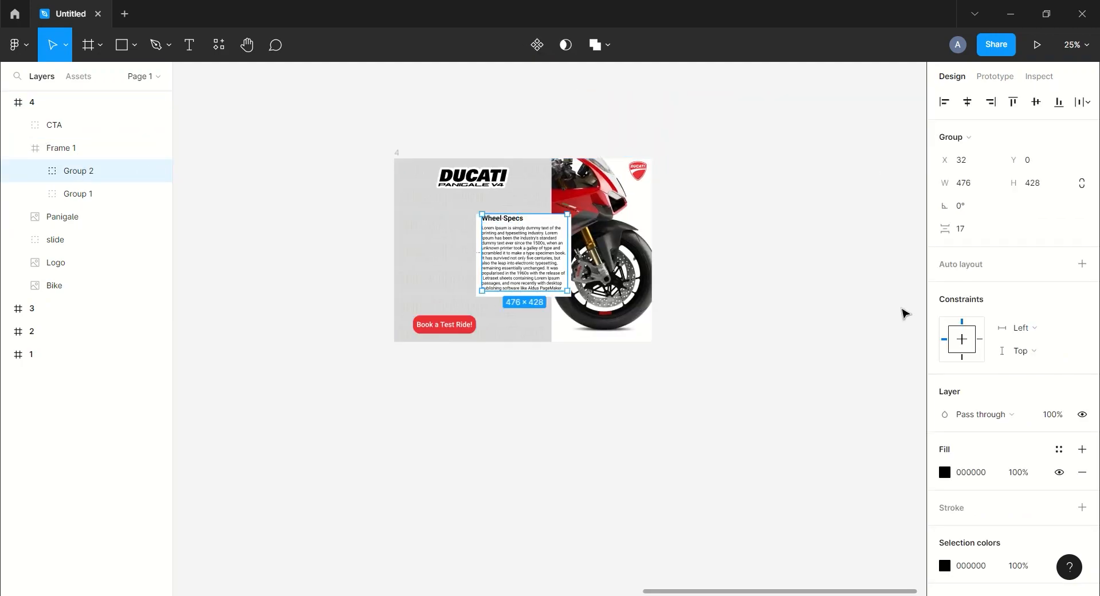
key("ctrl+d")
left_click_drag(533, 248, 633, 252)
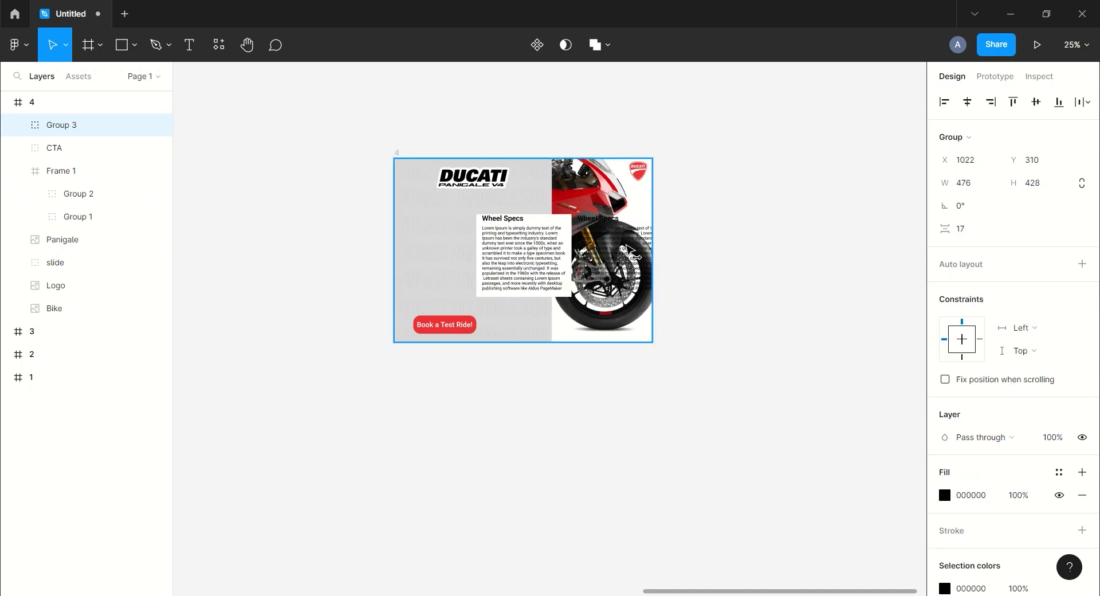
left_click_drag(65, 125, 67, 187)
left_click(70, 216, "shift")
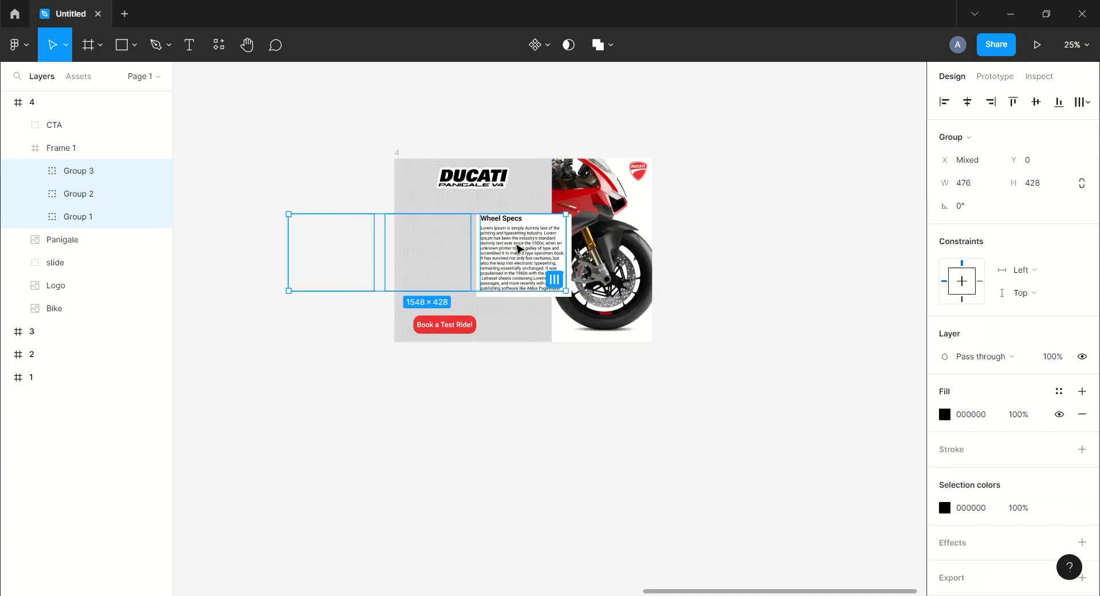
Change the newest text group's heading in frame 4 to "Engine Specs" and collapse Frame 1's layers
left_click(35, 170)
left_click(81, 216)
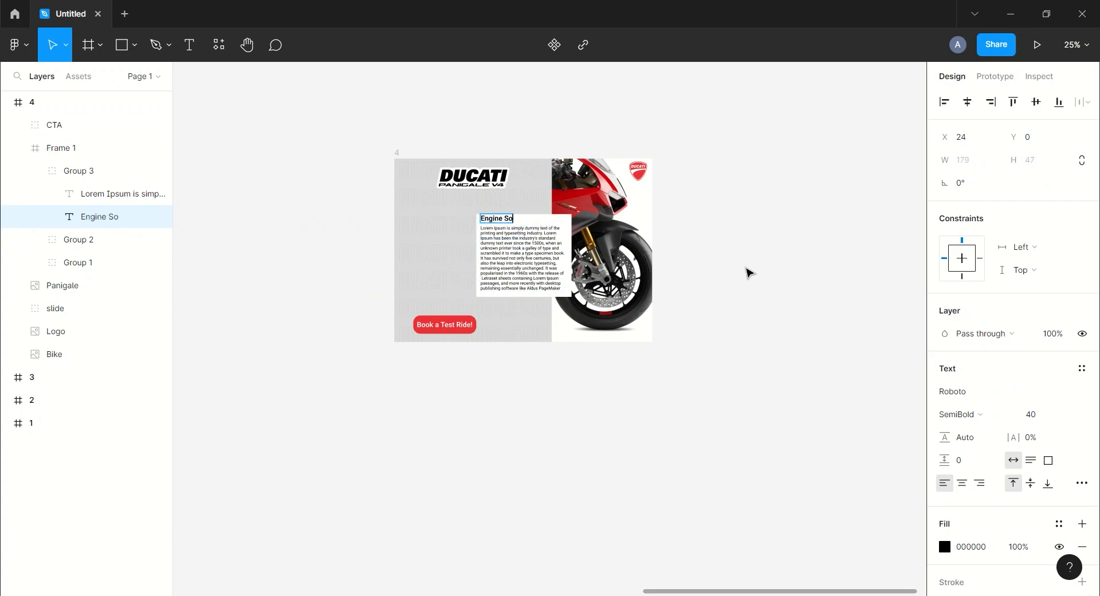
left_click(22, 148)
Resize and reposition frame 4's Bike image so the engine section shows beside the slide, keeping it nested in frame 4
left_click(54, 239)
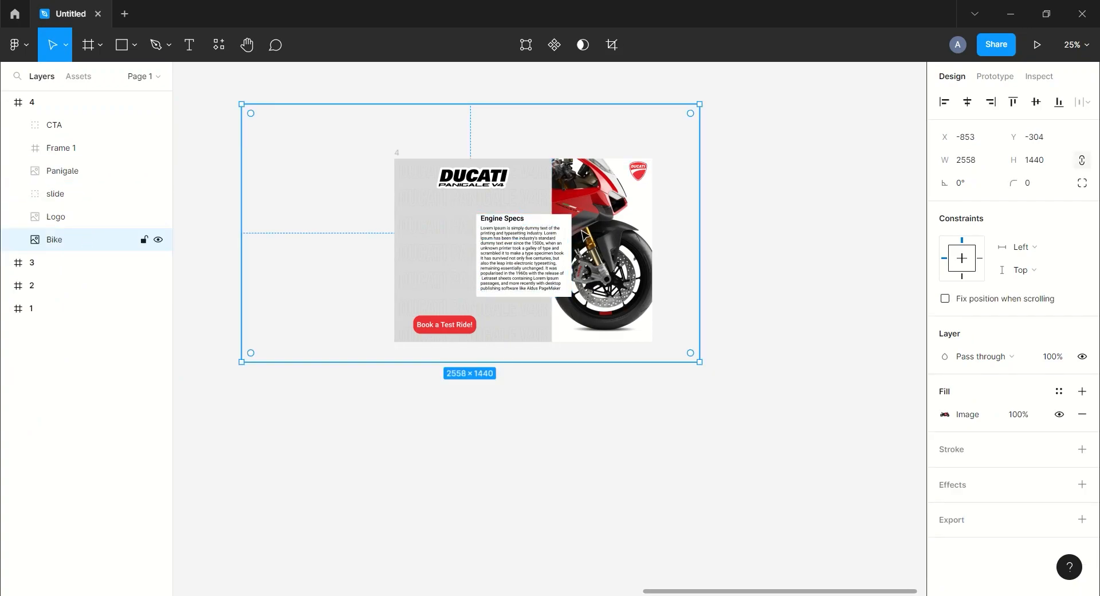
left_click_drag(704, 365, 633, 326)
left_click_drag(573, 267, 698, 281)
left_click_drag(67, 256, 68, 252)
left_click_drag(754, 337, 786, 356)
left_click_drag(727, 298, 733, 307)
left_click(831, 166)
left_click_drag(831, 158, 710, 148)
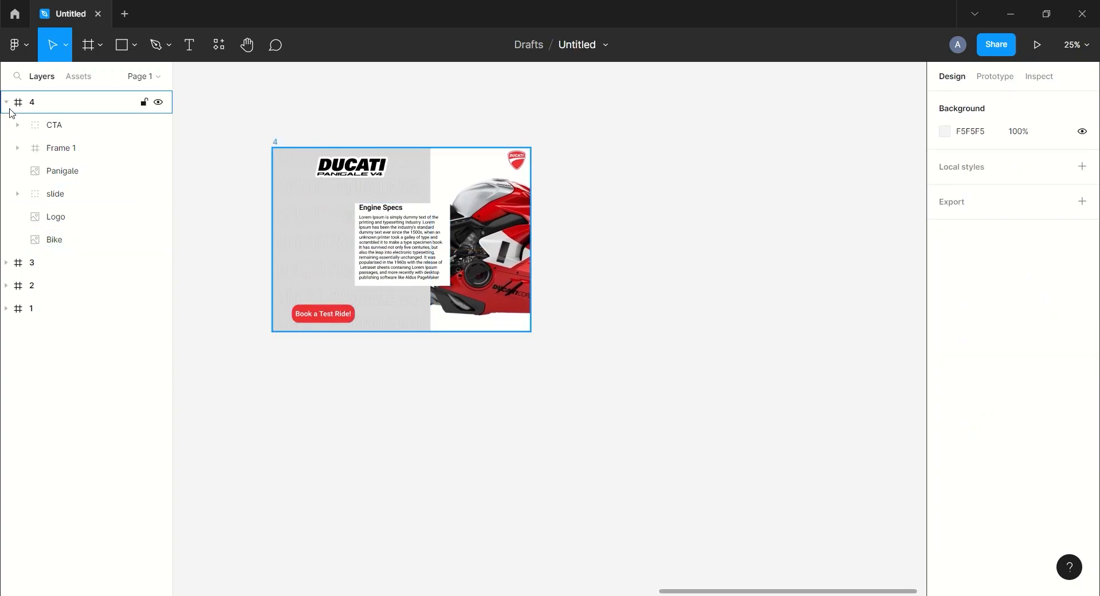
Duplicate frame 4 and move the copy right to leave a wide gap between the frames
left_click(29, 107)
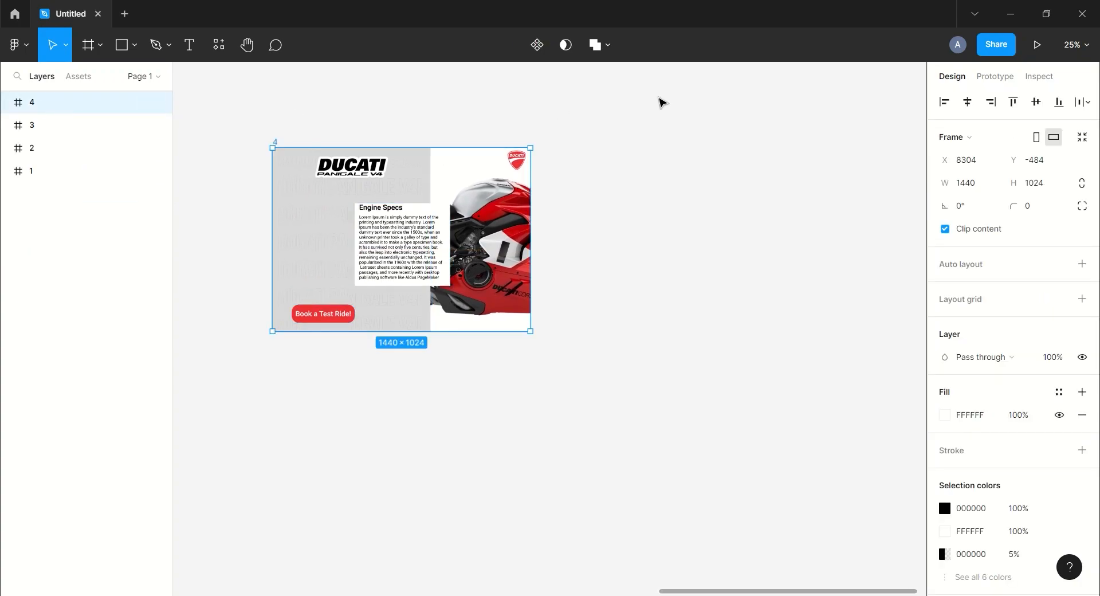
key("ctrl+d")
left_click_drag(707, 165, 885, 166)
left_click(863, 107)
left_click_drag(863, 107, 579, 141)
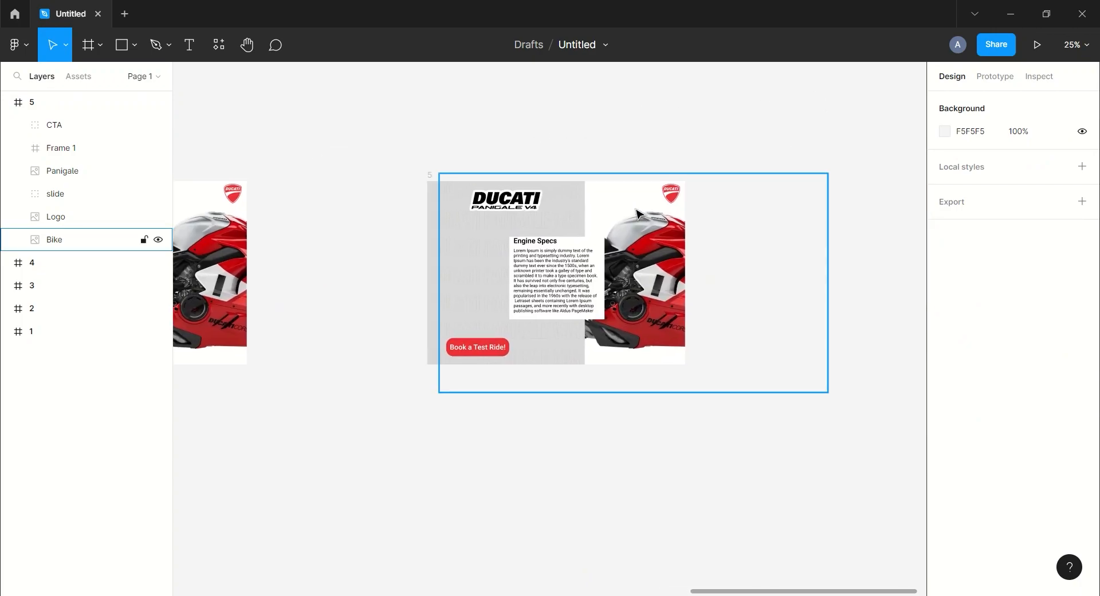
Move and enlarge frame 5's Bike image so the rear wheel shows beside the slide, keeping it nested in frame 5
left_click_drag(637, 214, 726, 216)
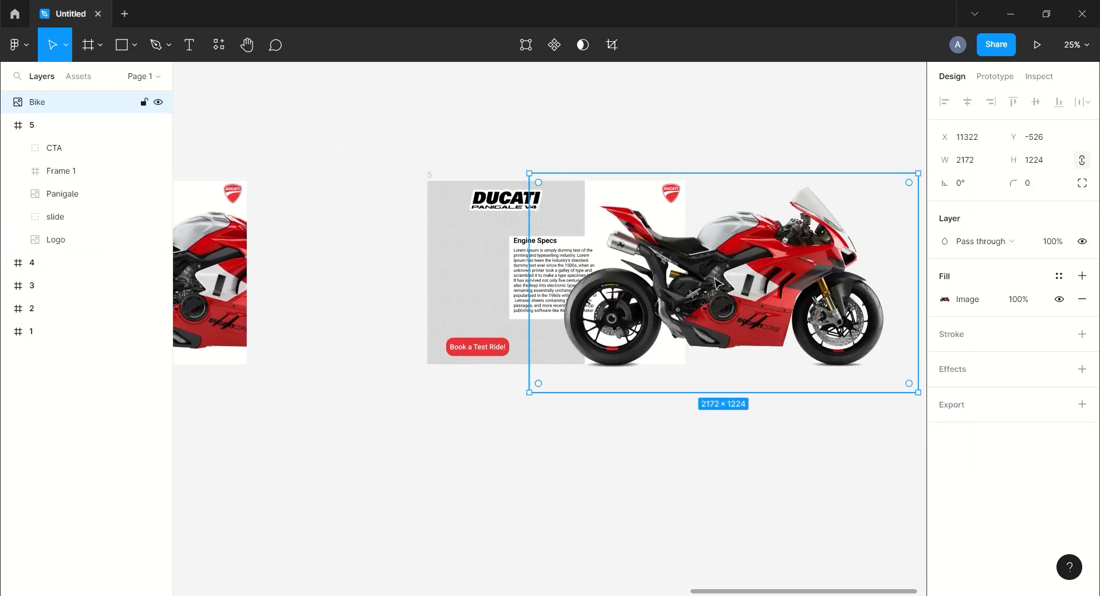
left_click_drag(727, 283, 753, 283)
left_click_drag(37, 102, 69, 227)
left_click_drag(628, 298, 637, 298)
left_click_drag(563, 389, 542, 404)
left_click_drag(682, 283, 682, 276)
left_click(349, 241)
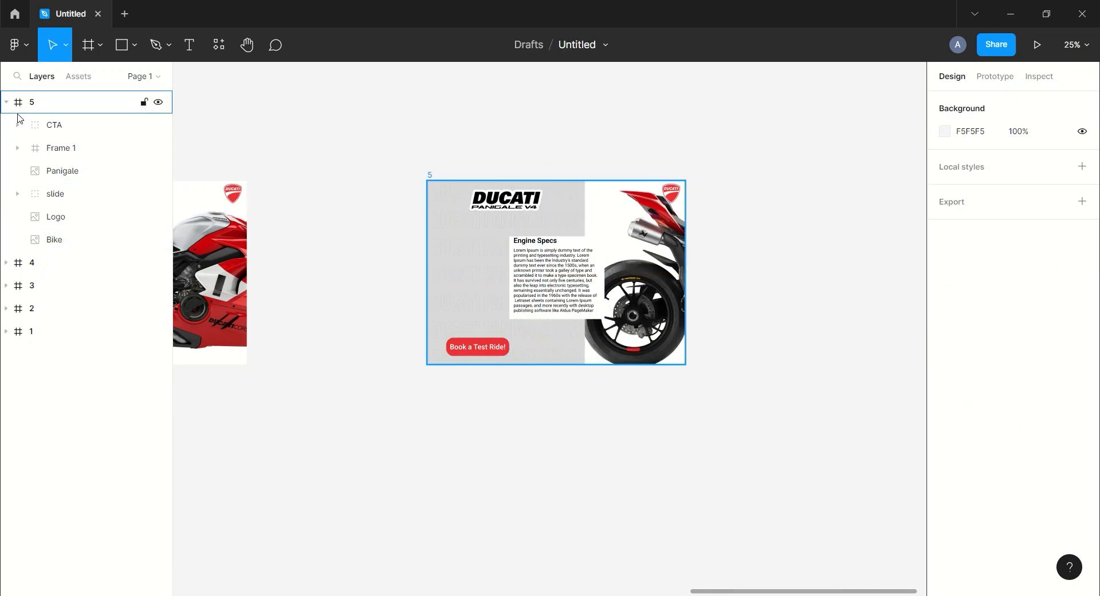
Duplicate frame 5's Engine Specs group and move the copy right of the white box, keeping it nested in Frame 1
left_click(51, 128)
left_click(15, 151)
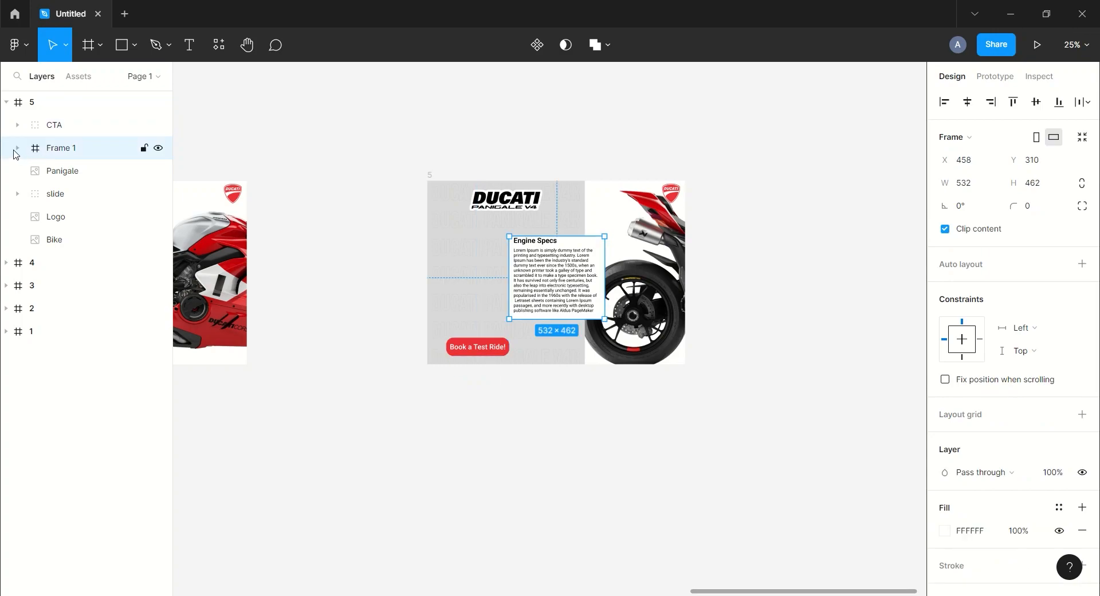
left_click(16, 148)
left_click(69, 171)
left_click(37, 171)
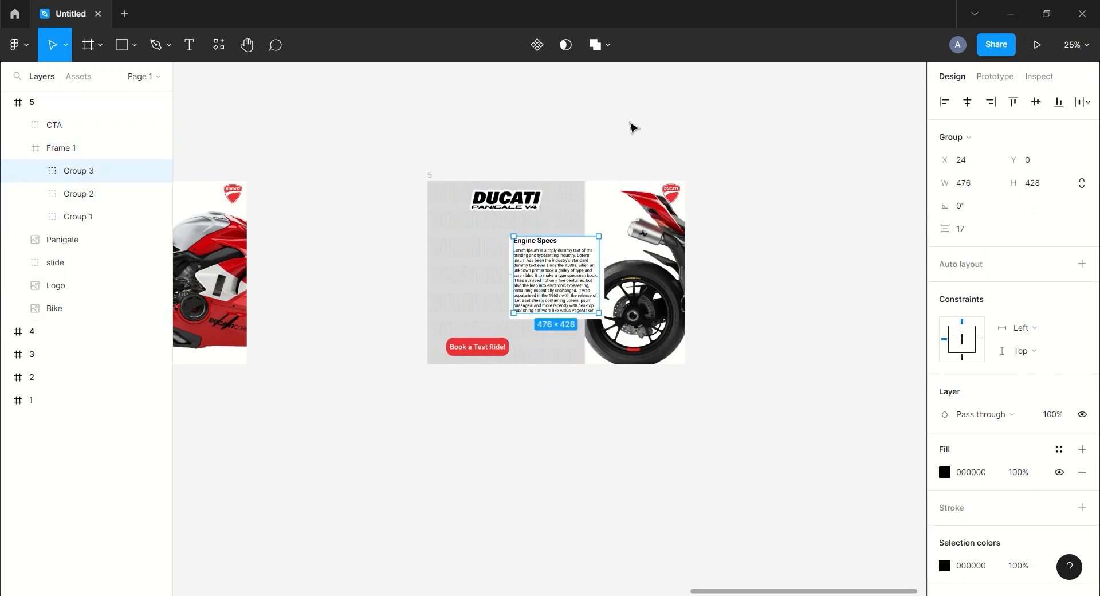
key("ctrl+d")
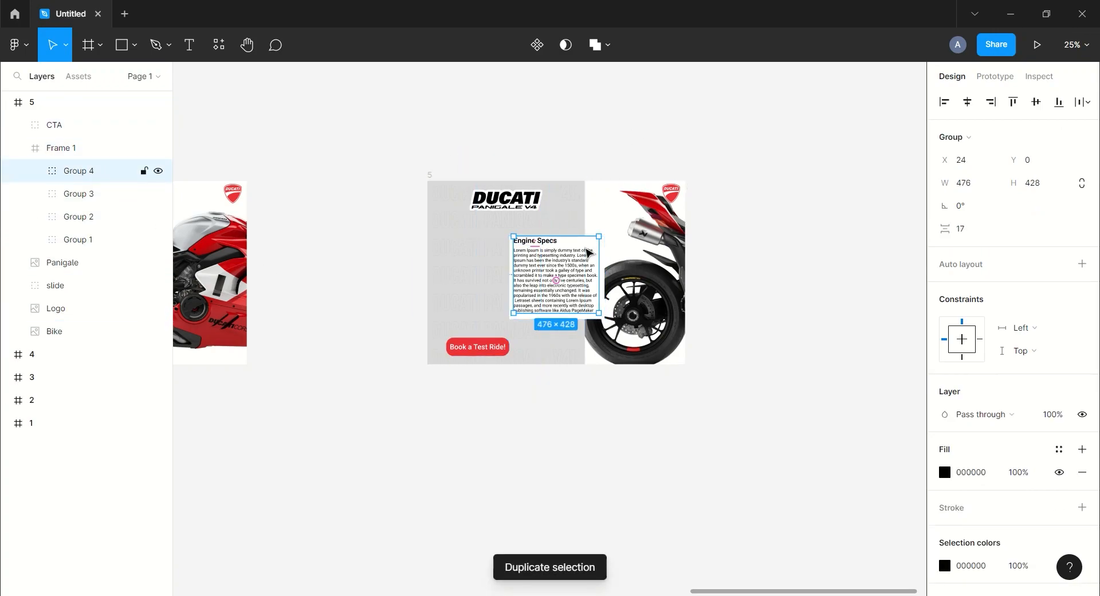
left_click(80, 216, "shift")
left_click(84, 240, "shift")
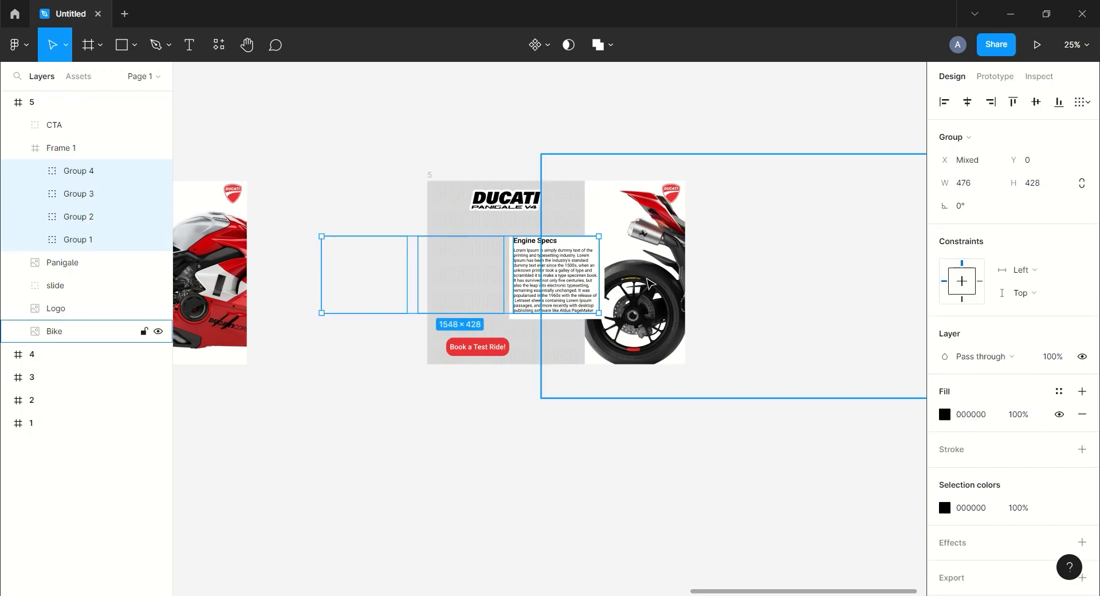
left_click(248, 126)
left_click(133, 170)
left_click_drag(542, 274, 64, 182)
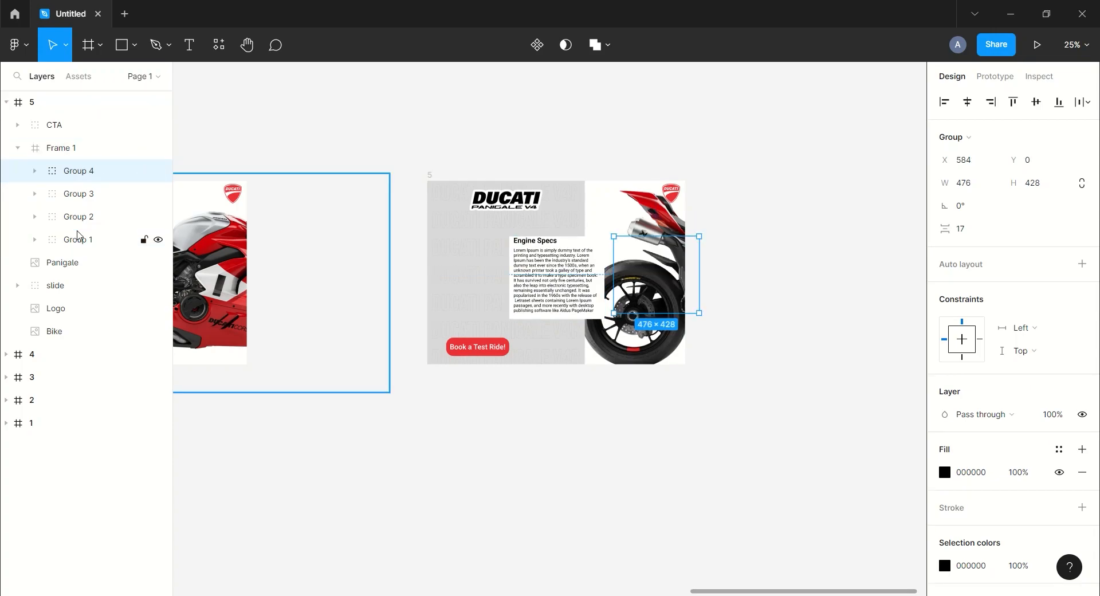
Shift all four text groups in frame 5's Frame 1 left so the newest copy fills the white box
left_click(78, 233, "ctrl")
left_click(83, 213, "ctrl")
left_click(84, 194, "ctrl")
left_click_drag(660, 268, 559, 268)
left_click(577, 140)
Change the heading of the newest text group in frame 5 to "Back Design"
left_click(63, 172)
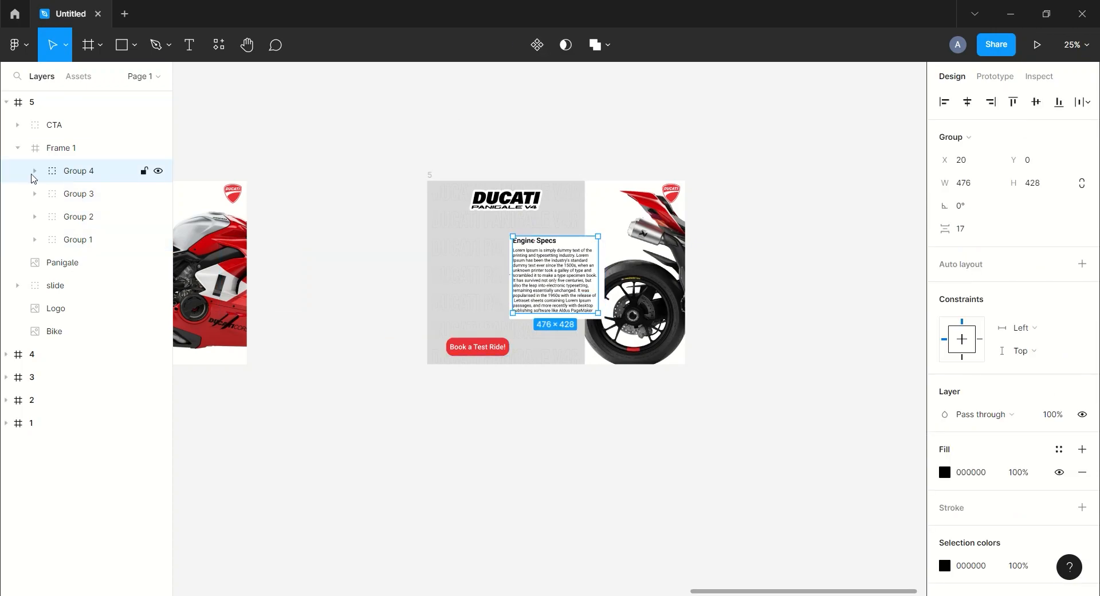
left_click(35, 171)
left_click(80, 215)
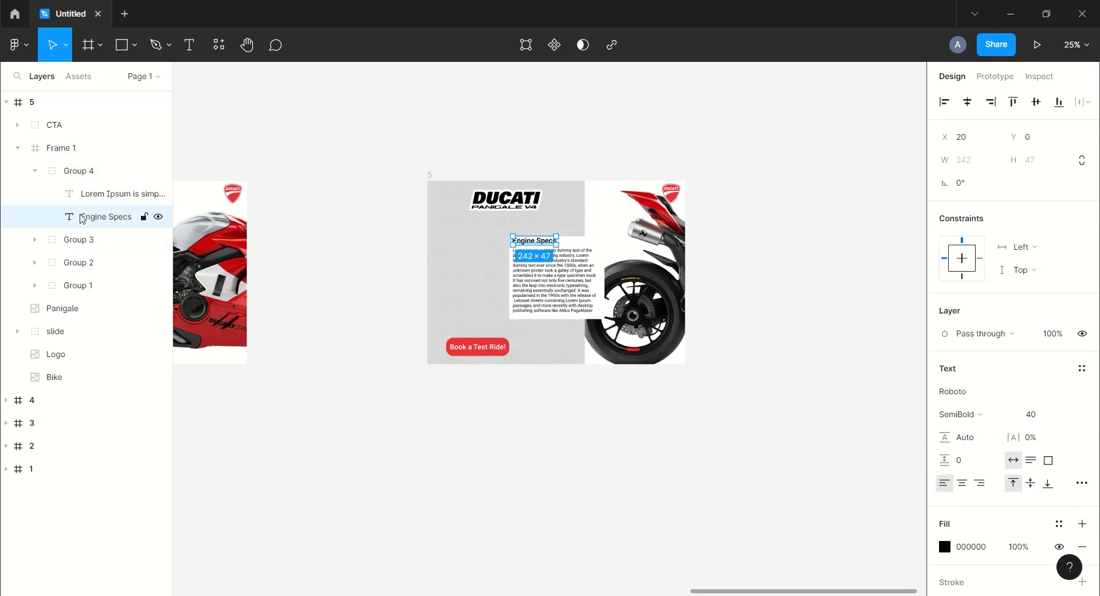
left_click(592, 128)
left_click_drag(610, 137, 520, 138)
left_click(519, 138)
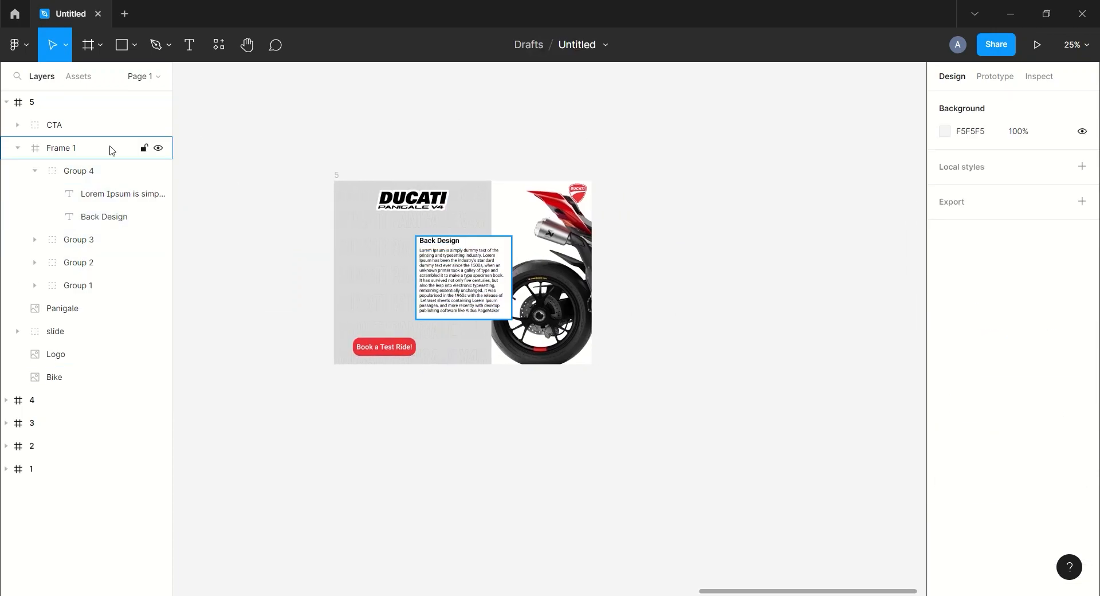
Collapse frame 5's layers, duplicate the frame, and move the copy right to leave a wide gap
left_click(19, 149)
left_click(20, 103)
left_click(31, 107)
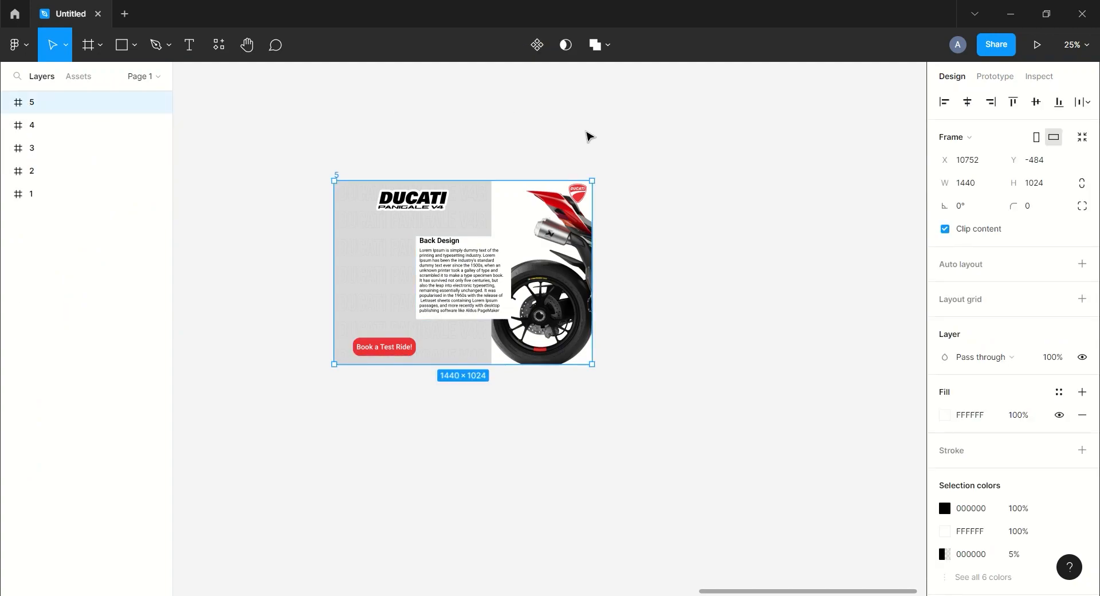
key("ctrl+minus")
left_click_drag(759, 217, 727, 189)
key("ctrl+d")
left_click_drag(563, 241, 675, 243)
left_click(765, 172)
left_click_drag(765, 171, 624, 175)
key("ctrl+plus")
left_click_drag(826, 144, 760, 224)
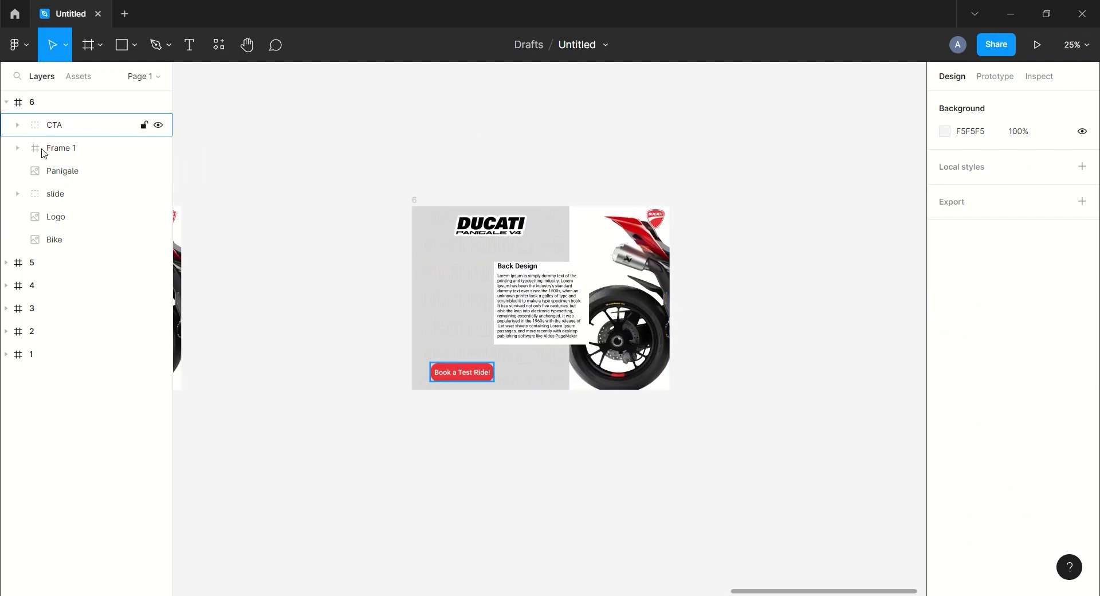
Move frame 6's slide group down out of view and Frame 1 out past the left edge, keeping both nested in frame 6
left_click(69, 194)
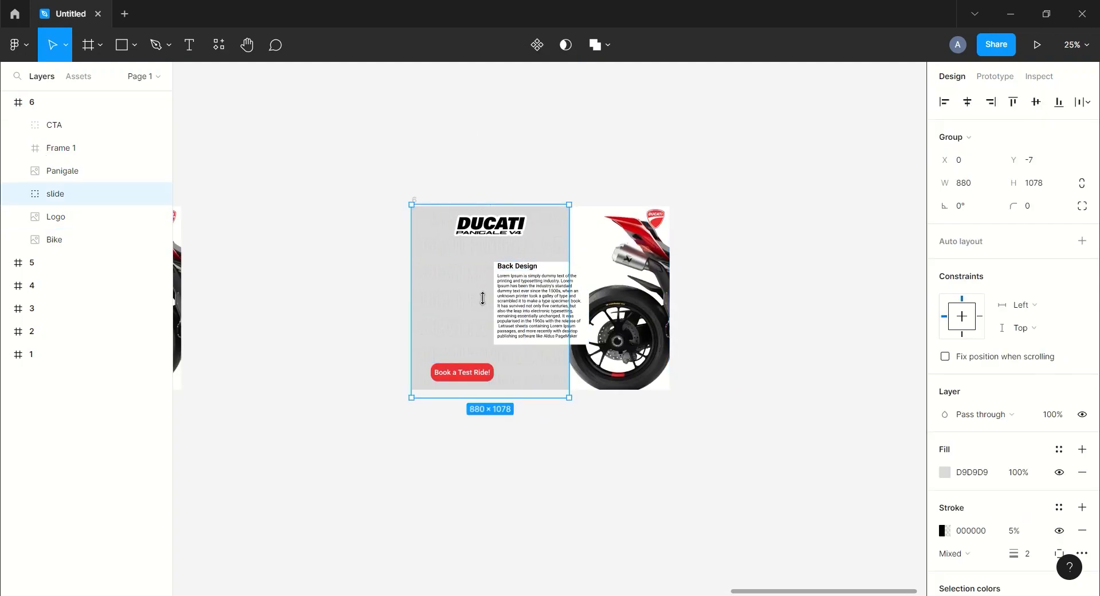
left_click_drag(482, 284, 480, 394)
left_click(653, 427)
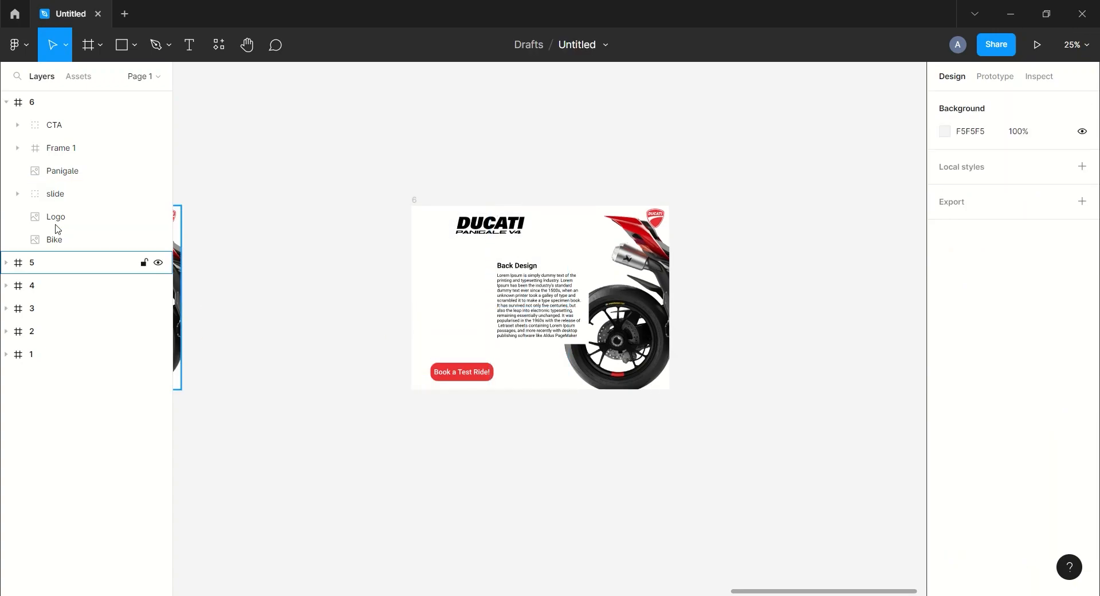
left_click(70, 152)
left_click_drag(556, 294, 365, 295)
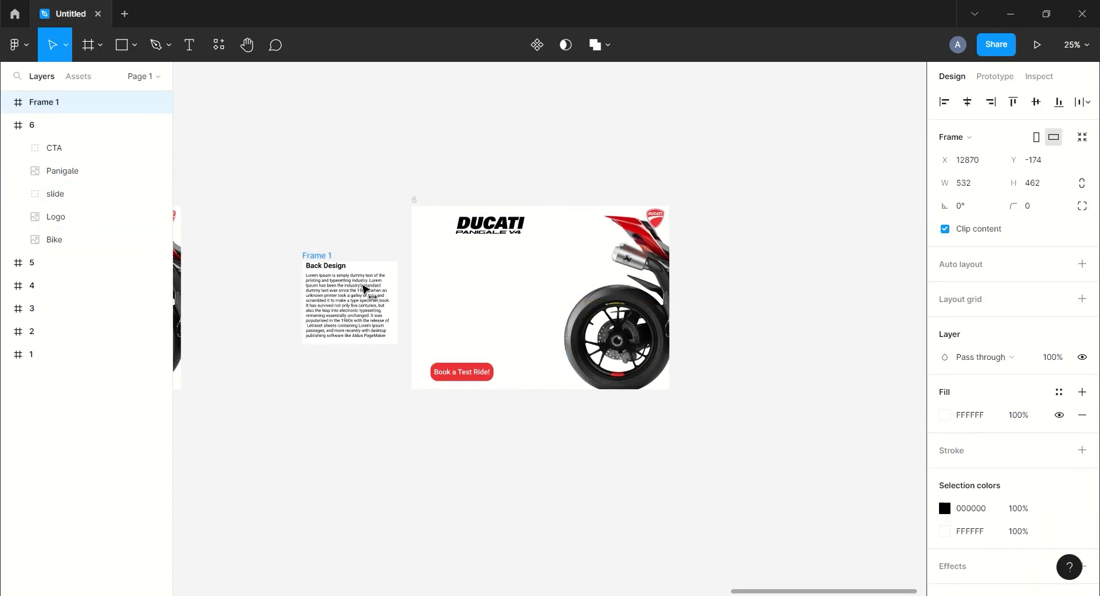
left_click_drag(54, 166, 53, 165)
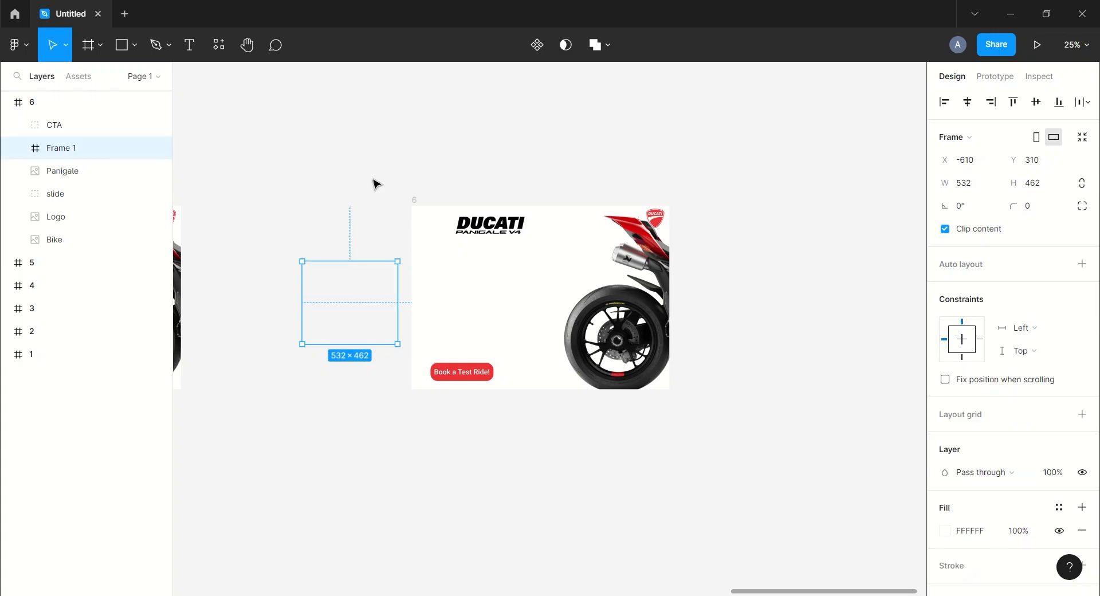
Shrink frame 6's Bike image and position it so the whole motorcycle shows centered below the Ducati Panigale V4 title
left_click(497, 226)
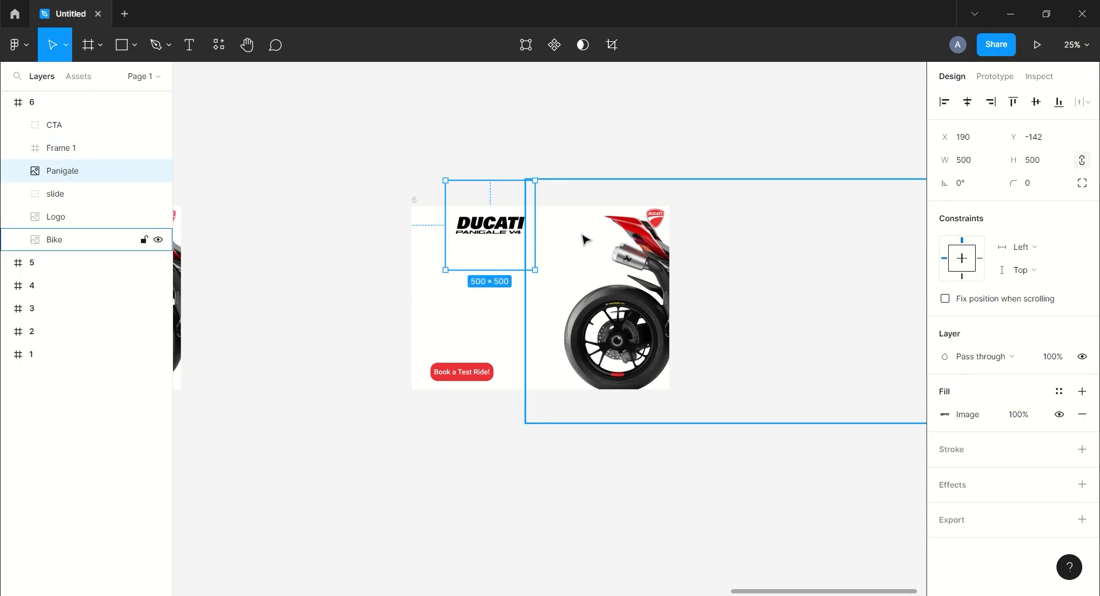
left_click(42, 238)
left_click_drag(845, 278, 601, 270)
left_click_drag(716, 416, 601, 351)
left_click_drag(487, 287, 529, 286)
left_click(419, 491)
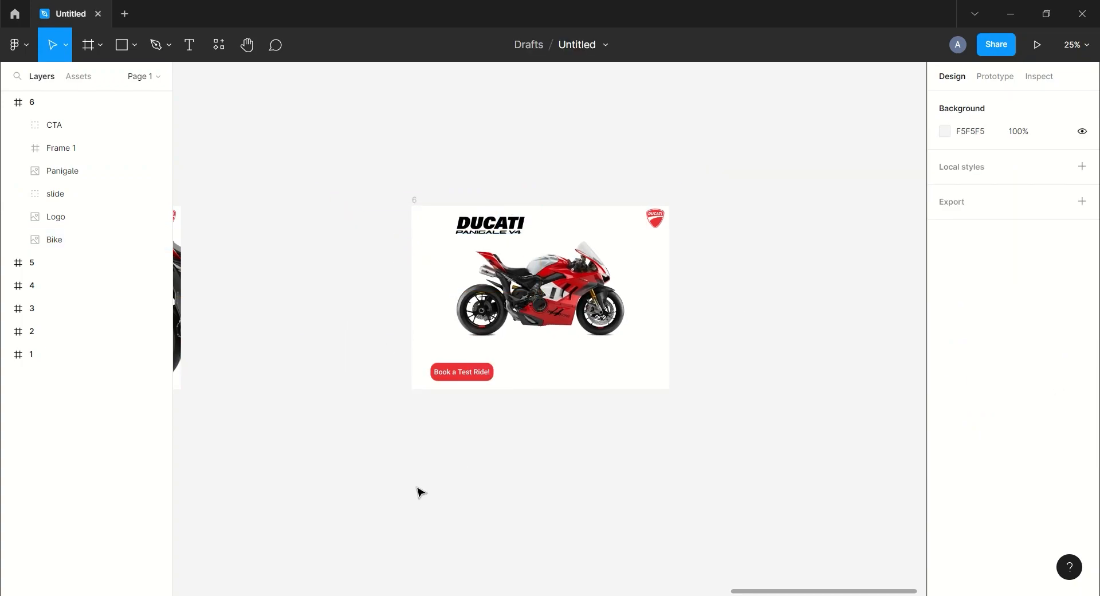
Create a text layer above frame 6 and paste in the Displacement and engine specs text copied from another app
key("t")
left_click(561, 147)
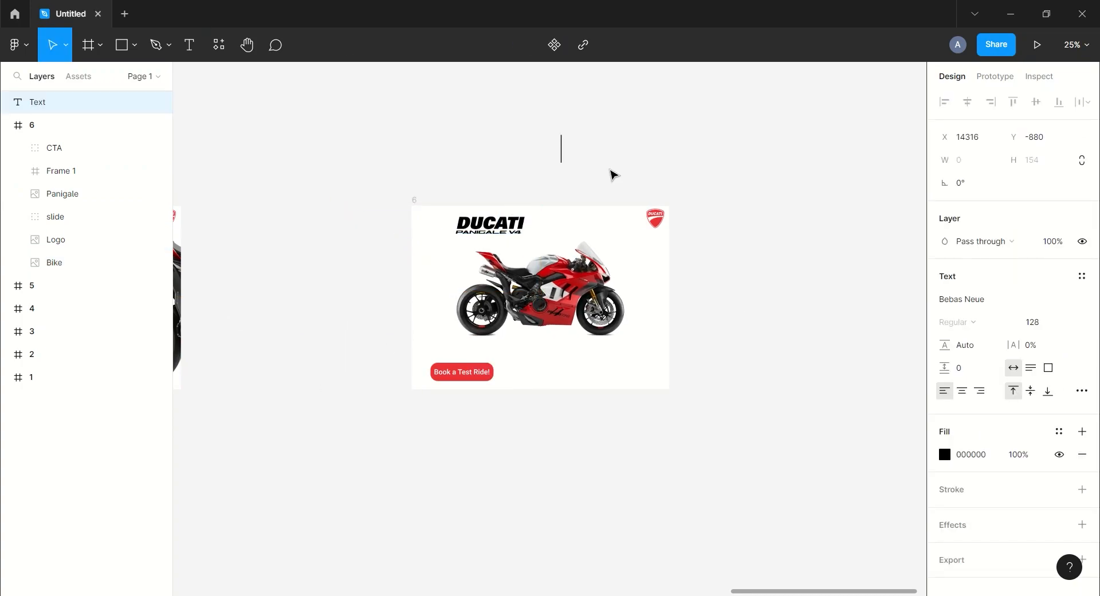
left_click(437, 595)
left_click(379, 553)
key("ctrl+a")
key("ctrl+c")
left_click(940, 178)
key("ctrl+v")
key("Escape")
Set the specs text to Roboto Light, size 20, and place it below the motorcycle in frame 6
left_click(961, 299)
type("Roboto")
key("Return")
left_click(953, 322)
left_click(930, 285)
left_click(1035, 322)
left_click(1056, 305)
left_click_drag(642, 146, 527, 353)
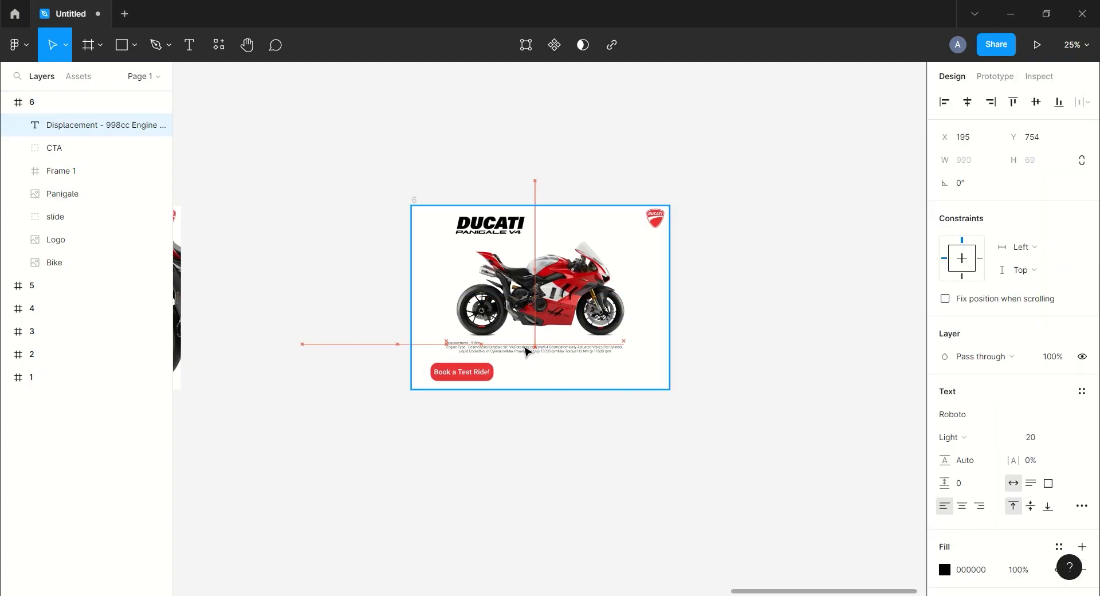
left_click(725, 294)
Collapse frame 6's layers and add a prototype connection from frame 1 to frame 2
left_click_drag(725, 294, 773, 287)
key("minus")
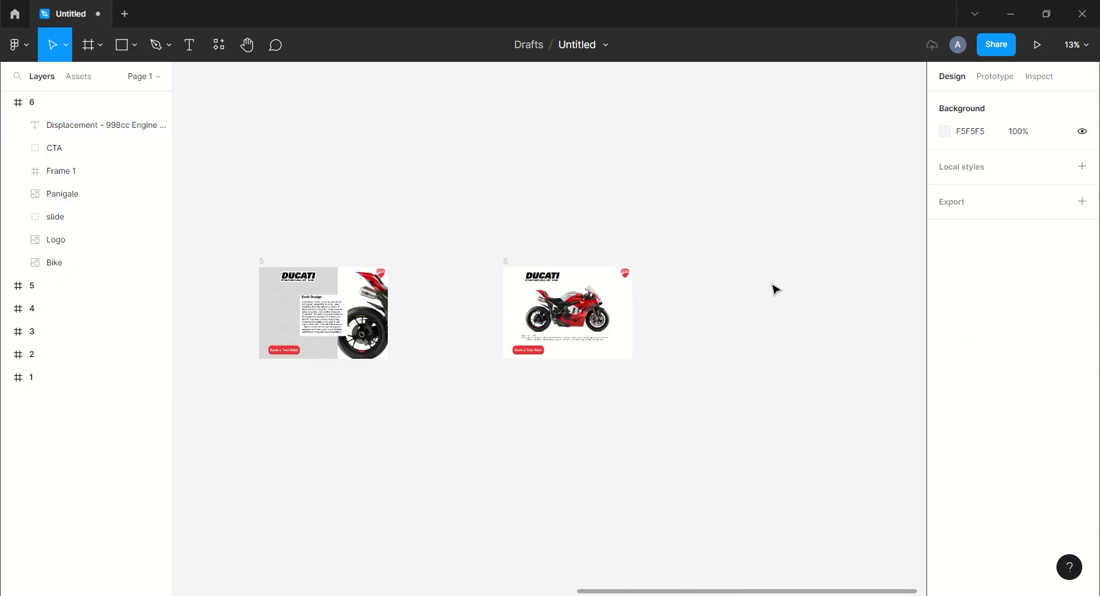
scroll(539, 181, "left", 3)
key("minus")
scroll(469, 210, "left", 5)
left_click_drag(618, 193, 598, 193)
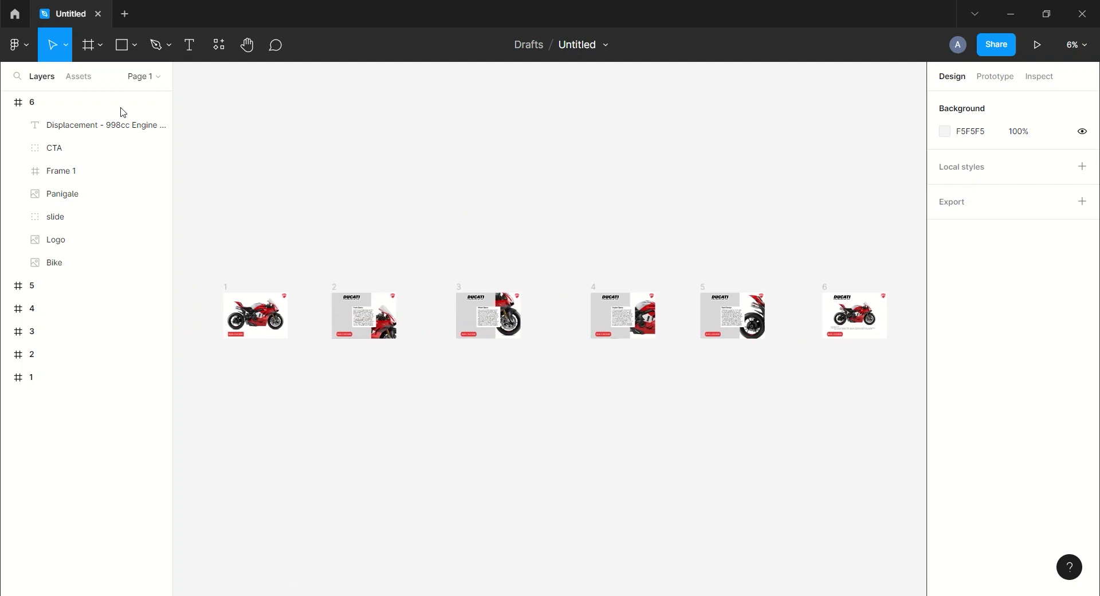
left_click(7, 103)
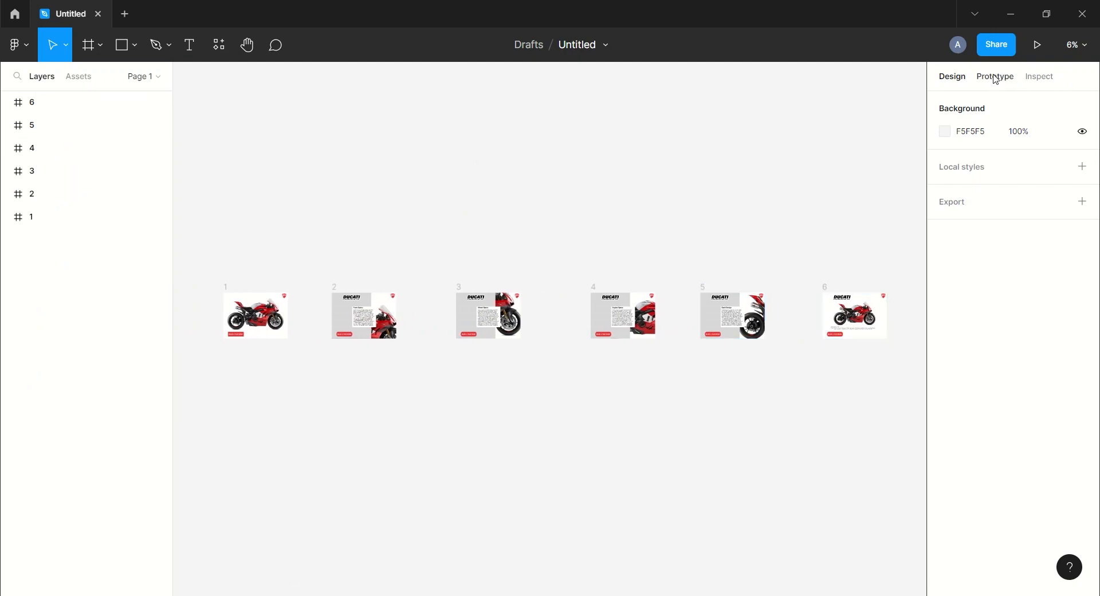
left_click(995, 77)
left_click(255, 315)
left_click_drag(293, 290, 352, 295)
Set the frame 1 to 2 interaction to On drag with Smart animate, Gentle easing and 800ms
left_click(802, 225)
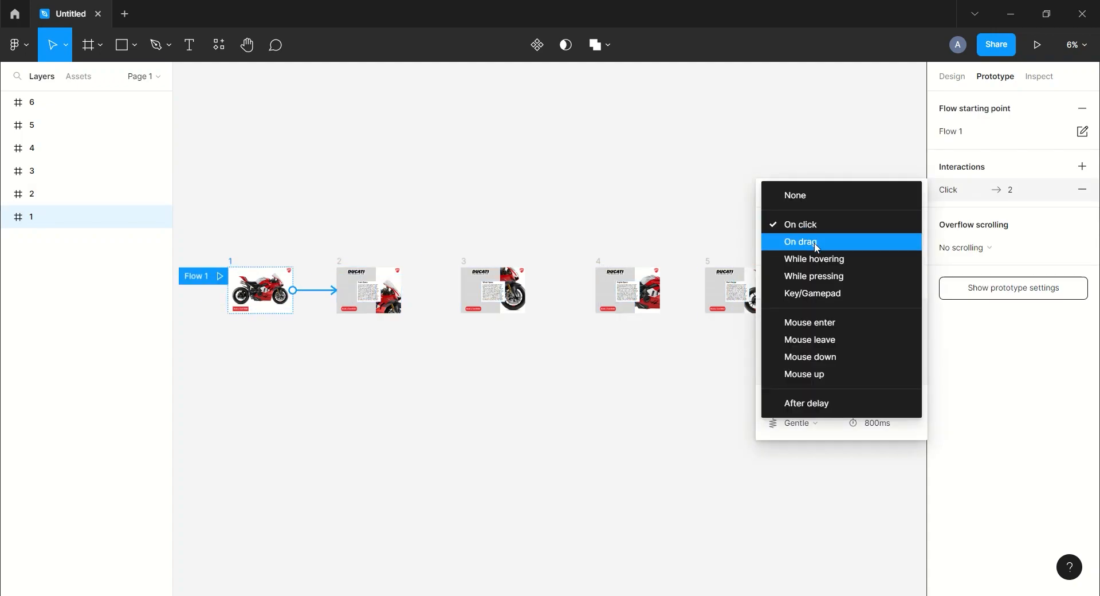
left_click(816, 246)
left_click(811, 400)
left_click(815, 399)
left_click(808, 423)
left_click(802, 423)
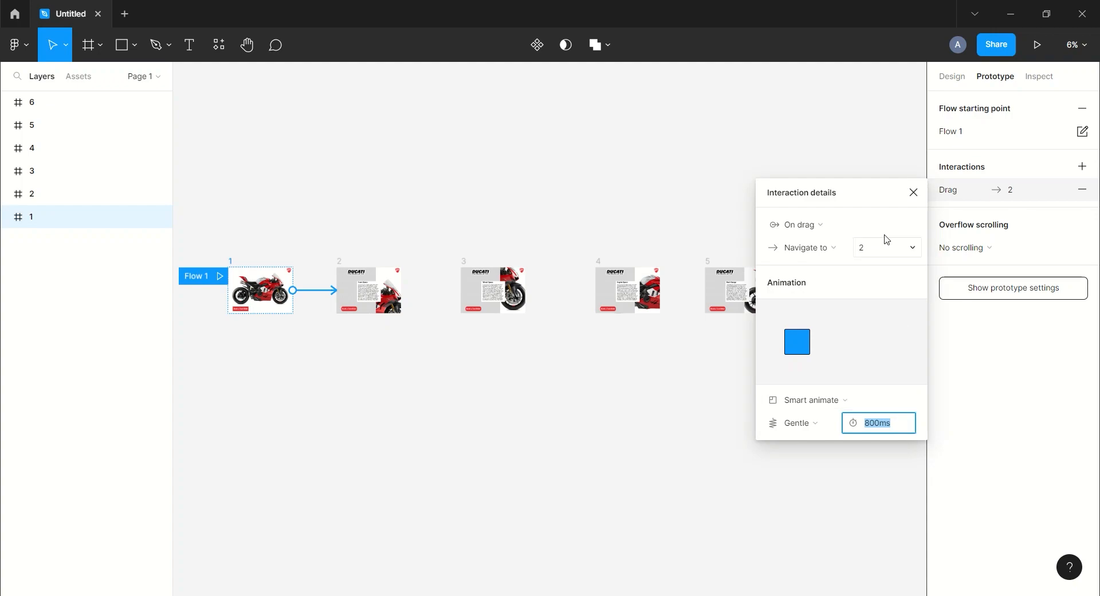
left_click(905, 193)
Connect frame 2 to frame 3 with an On drag interaction
left_click(348, 265)
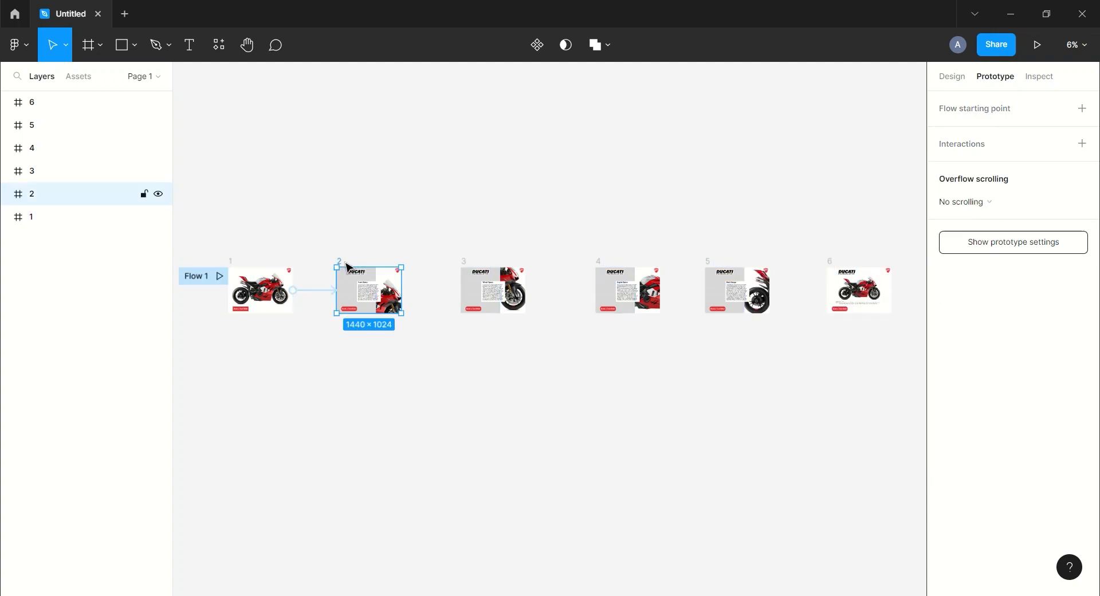
left_click_drag(443, 293, 526, 290)
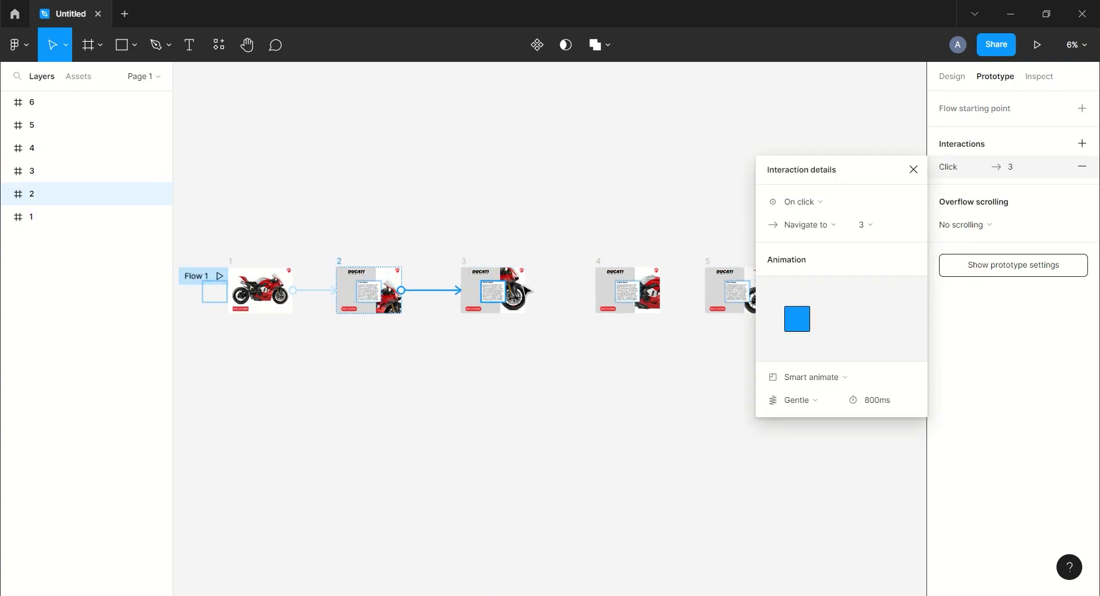
left_click(811, 209)
left_click(811, 235)
left_click(810, 202)
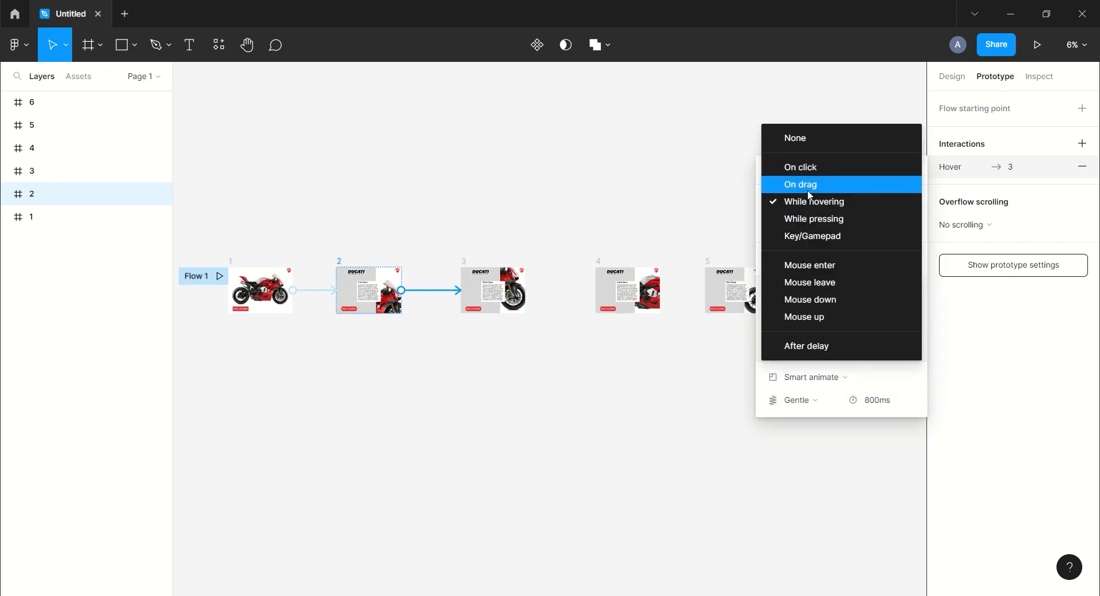
left_click(810, 184)
left_click(913, 169)
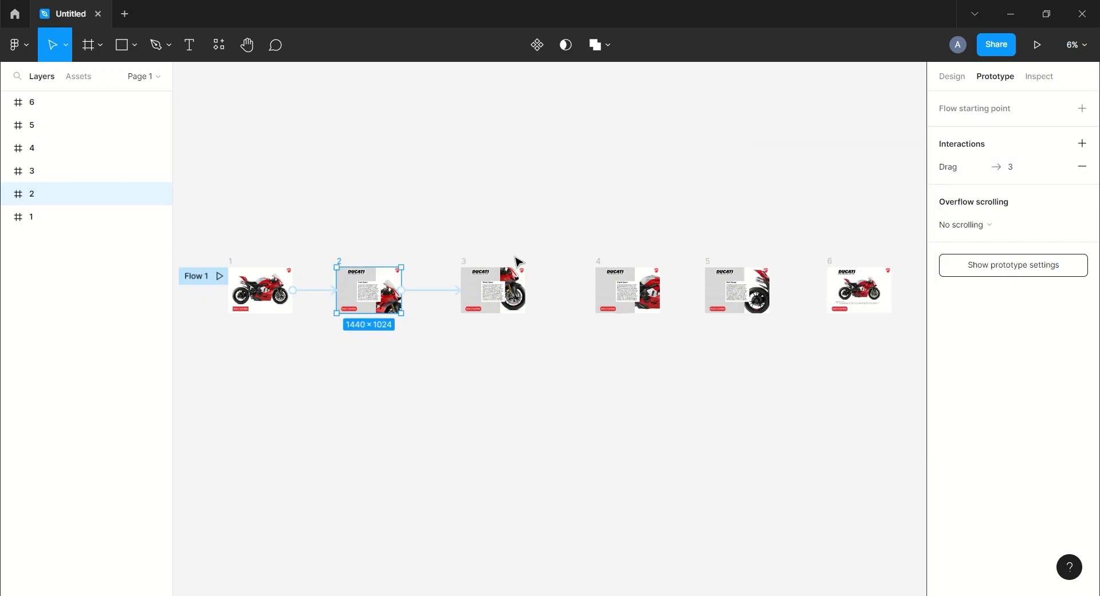
Connect frame 3 to frame 4 with an On drag interaction
left_click(517, 286)
left_click_drag(624, 343, 627, 292)
left_click(825, 202)
left_click(814, 218)
left_click(913, 168)
left_click(596, 174)
Connect frame 4 to frame 5 with an On drag interaction
scroll(596, 174, "right", 3)
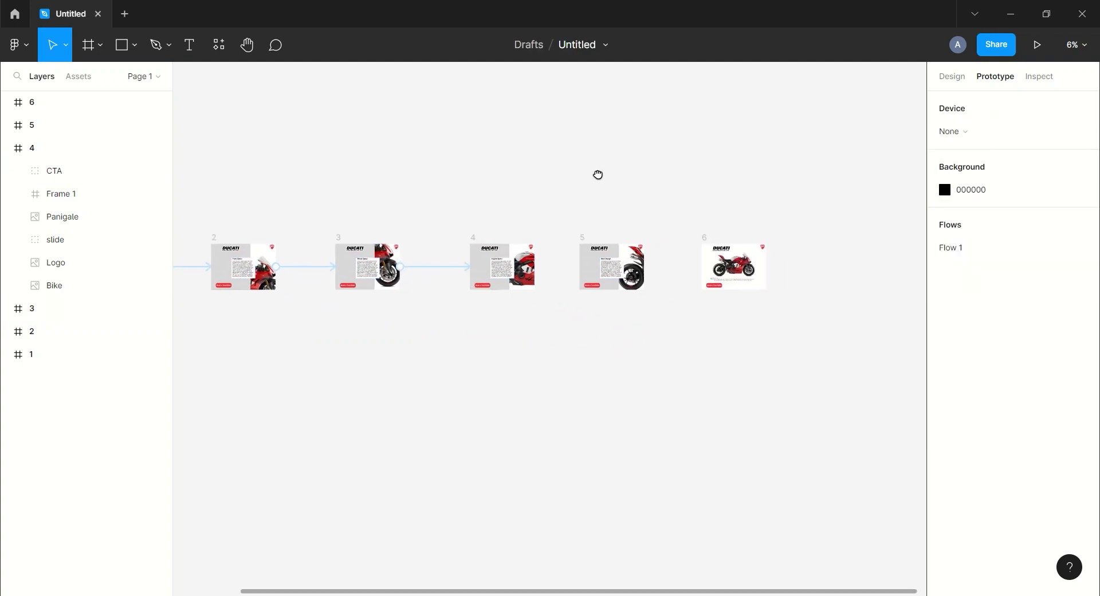
left_click(471, 237)
left_click_drag(533, 267, 599, 267)
left_click(799, 201)
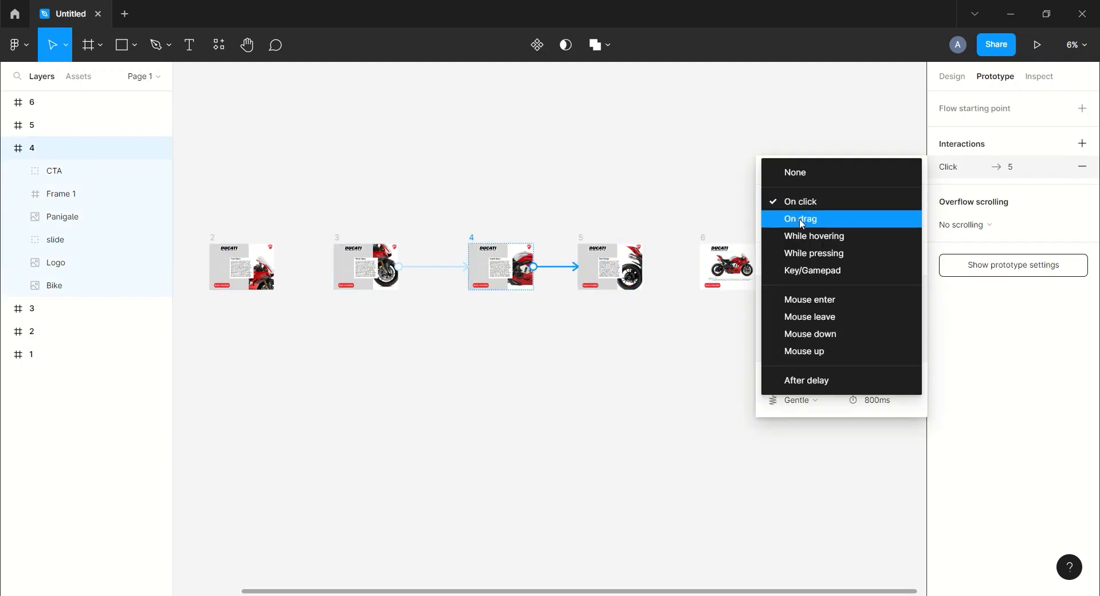
left_click(802, 219)
left_click(913, 169)
Connect frame 5 to frame 6 with an On drag interaction
left_click(580, 240)
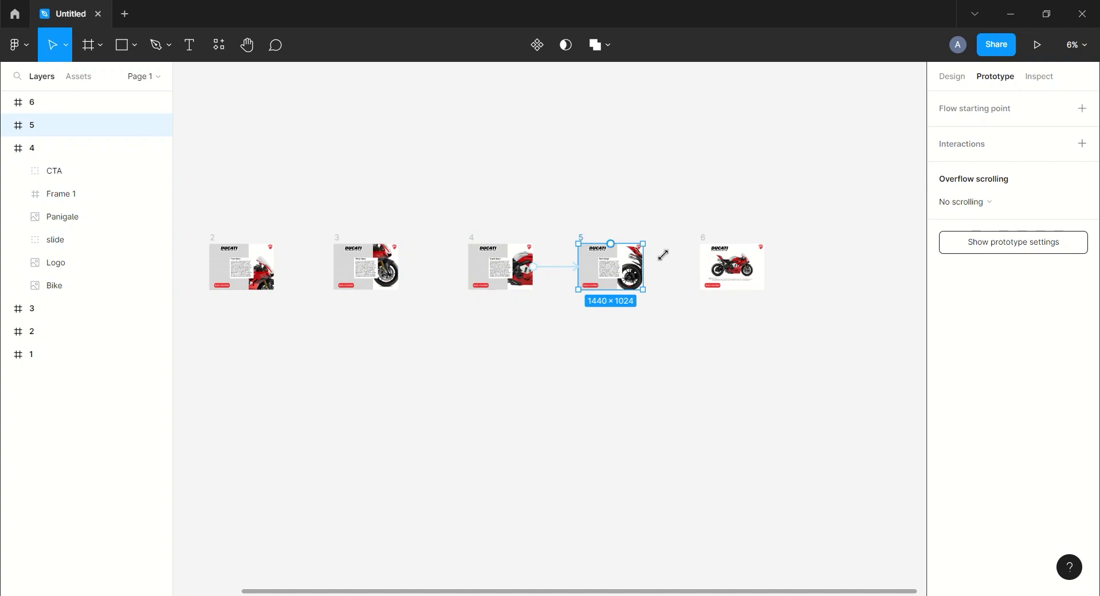
left_click_drag(697, 325, 721, 286)
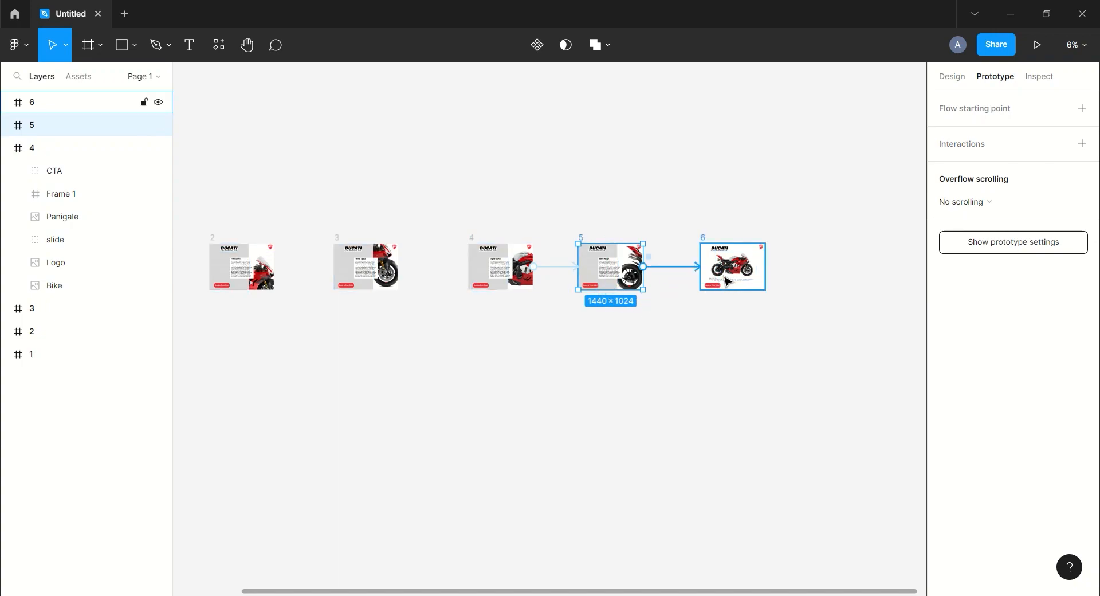
left_click(796, 204)
left_click(800, 222)
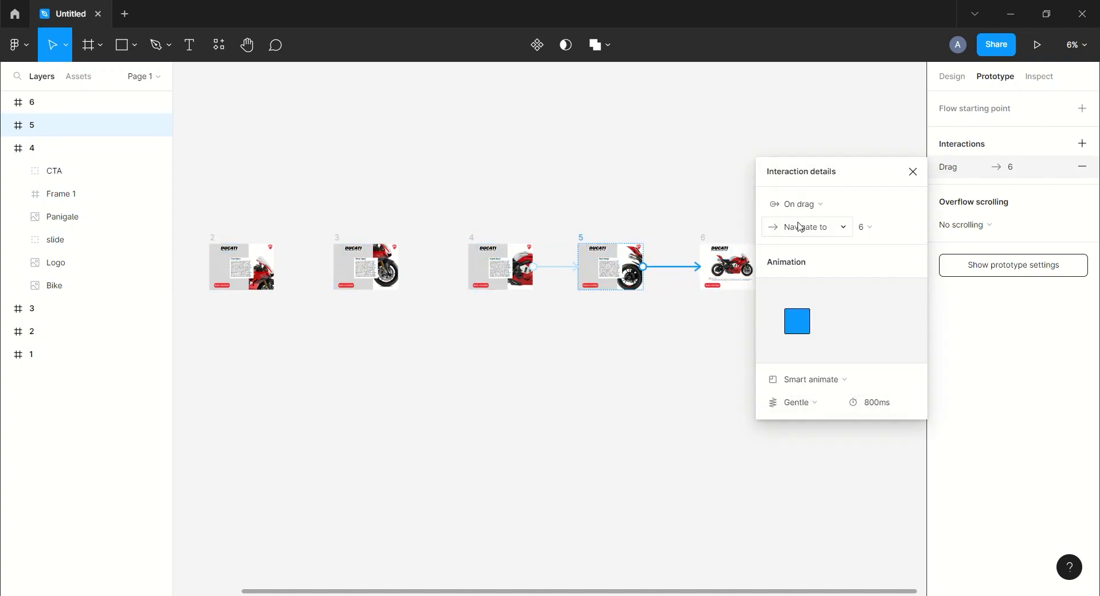
left_click(912, 172)
left_click(716, 182)
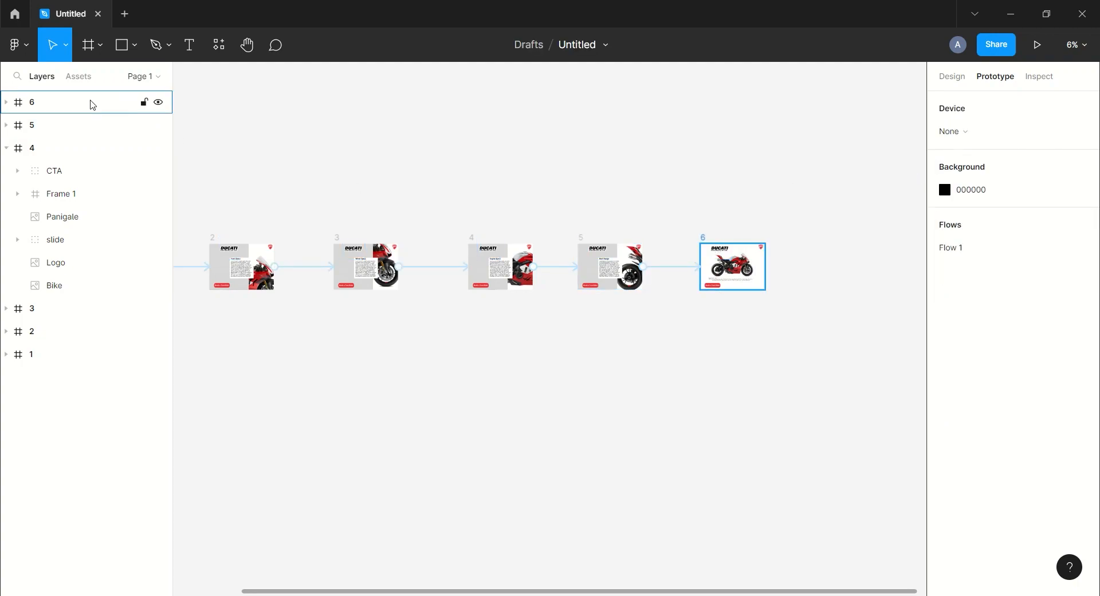
Connect frame 6 back to frame 5 with an On click interaction
left_click(33, 104)
left_click_drag(679, 240, 610, 265)
left_click(804, 205)
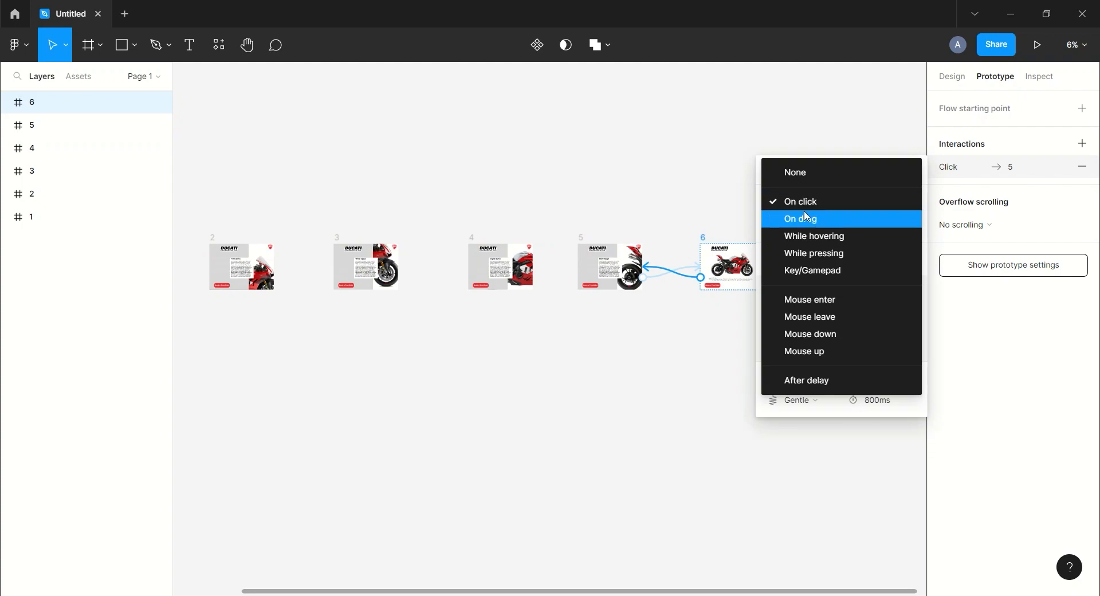
left_click(812, 205)
left_click(916, 174)
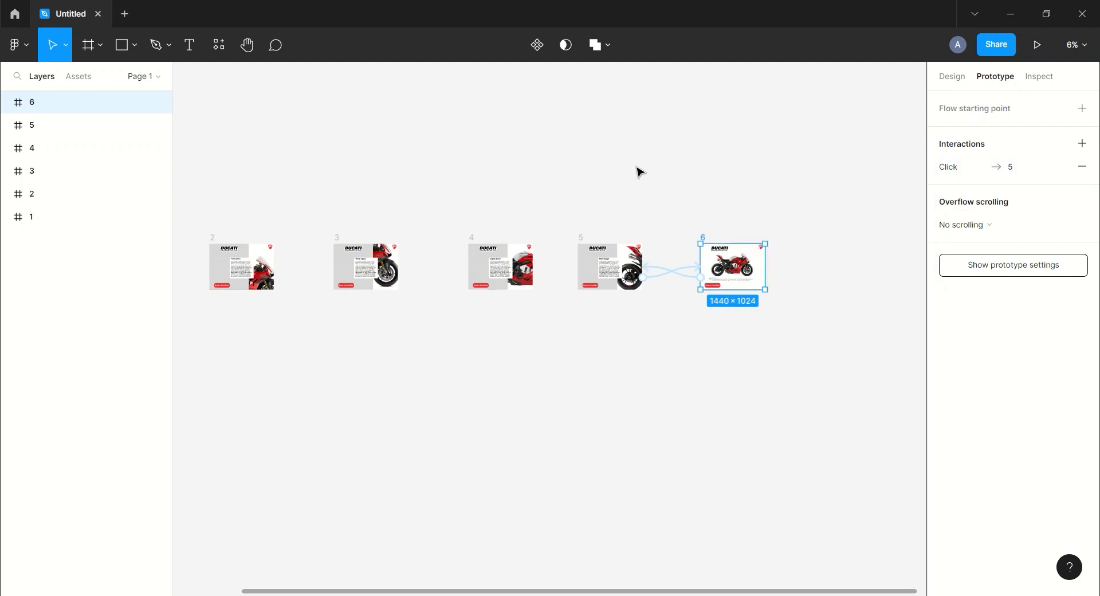
left_click(622, 182)
Connect frame 5 back to frame 4 with an On click interaction
left_click(580, 240)
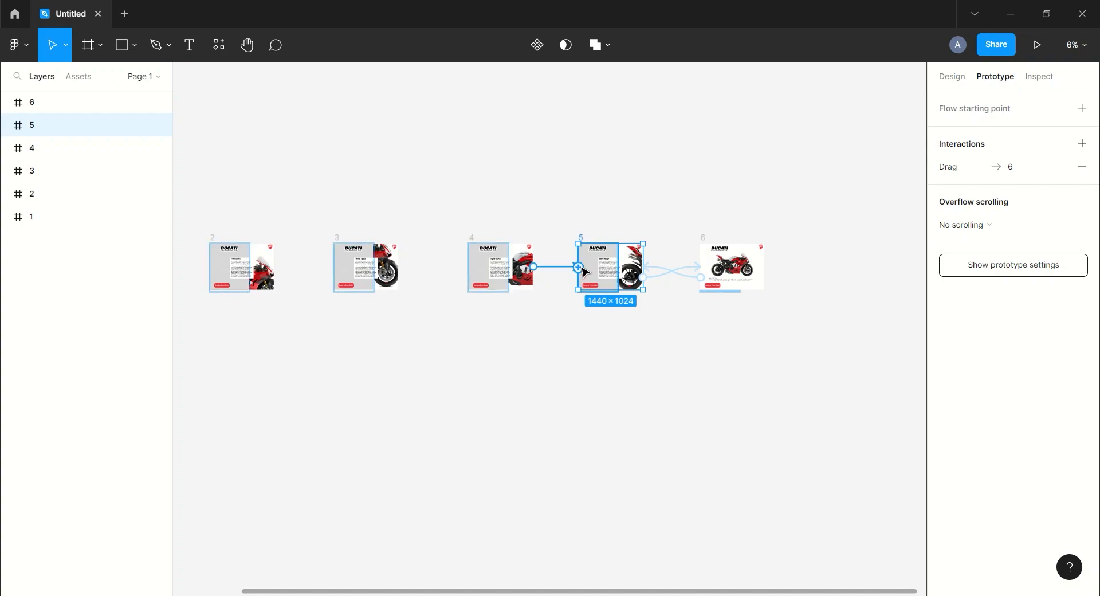
left_click_drag(579, 267, 538, 289)
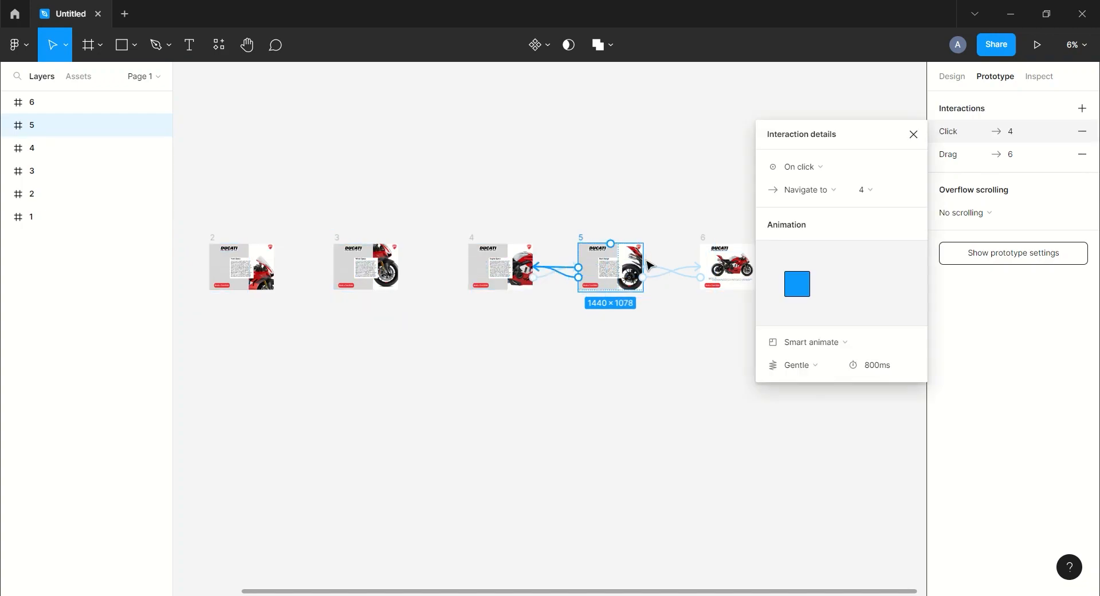
left_click(798, 174)
left_click(800, 173)
left_click(913, 134)
left_click(582, 150)
Connect frame 4 back to frame 3 with an On click interaction
left_click_drag(394, 165, 545, 171)
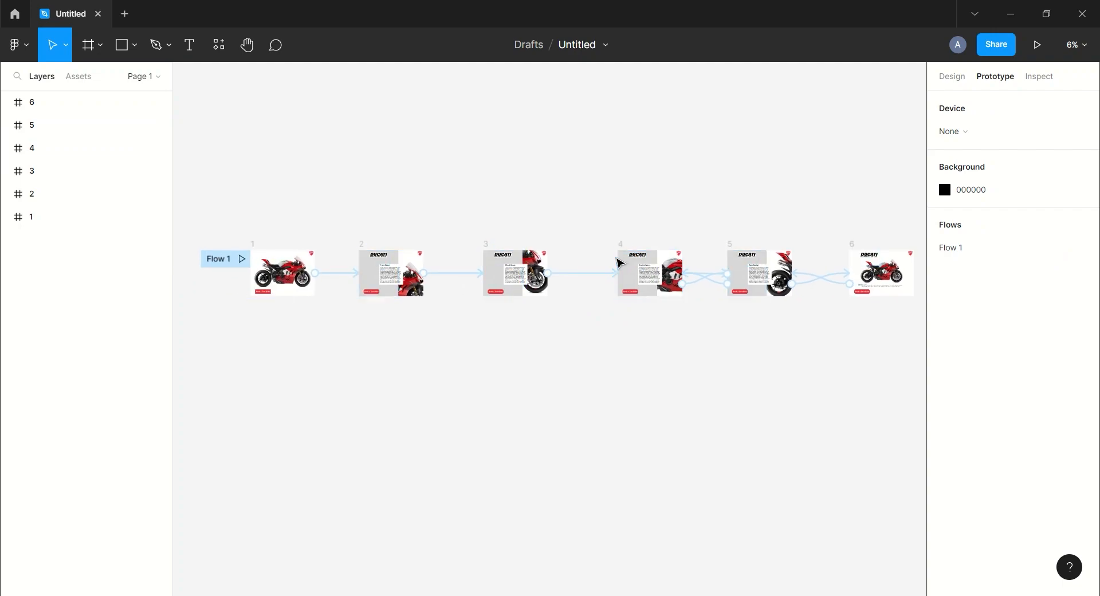
left_click(619, 292)
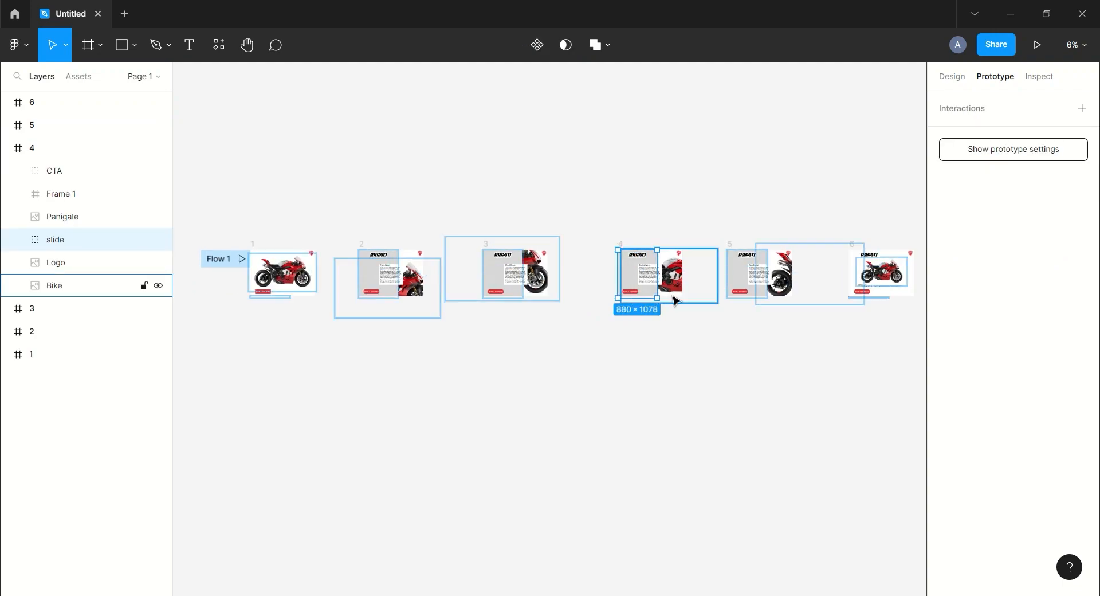
left_click(51, 149)
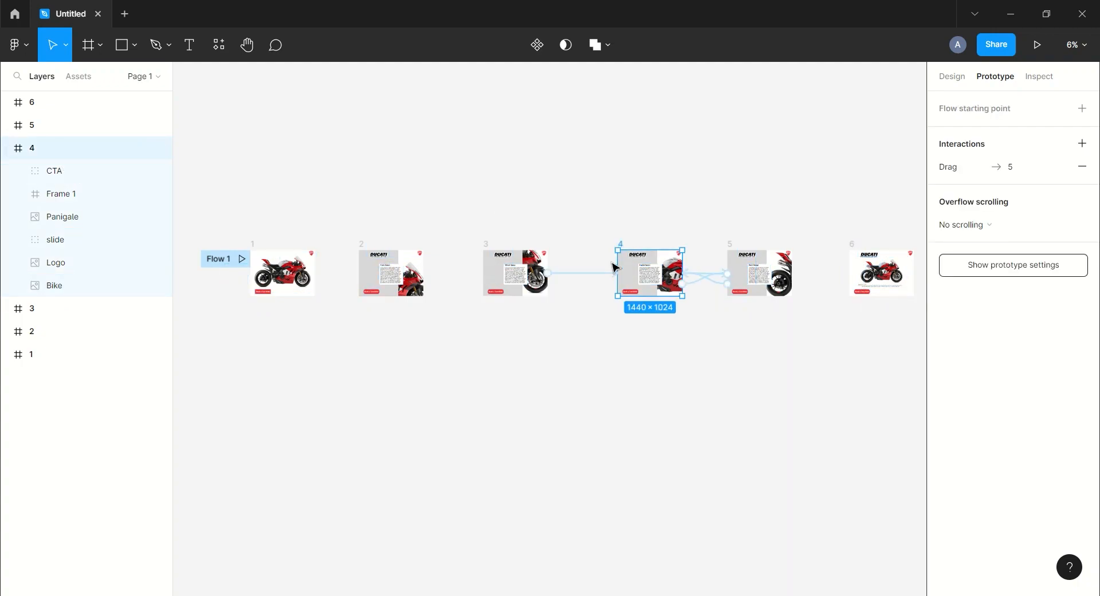
left_click_drag(518, 307, 524, 282)
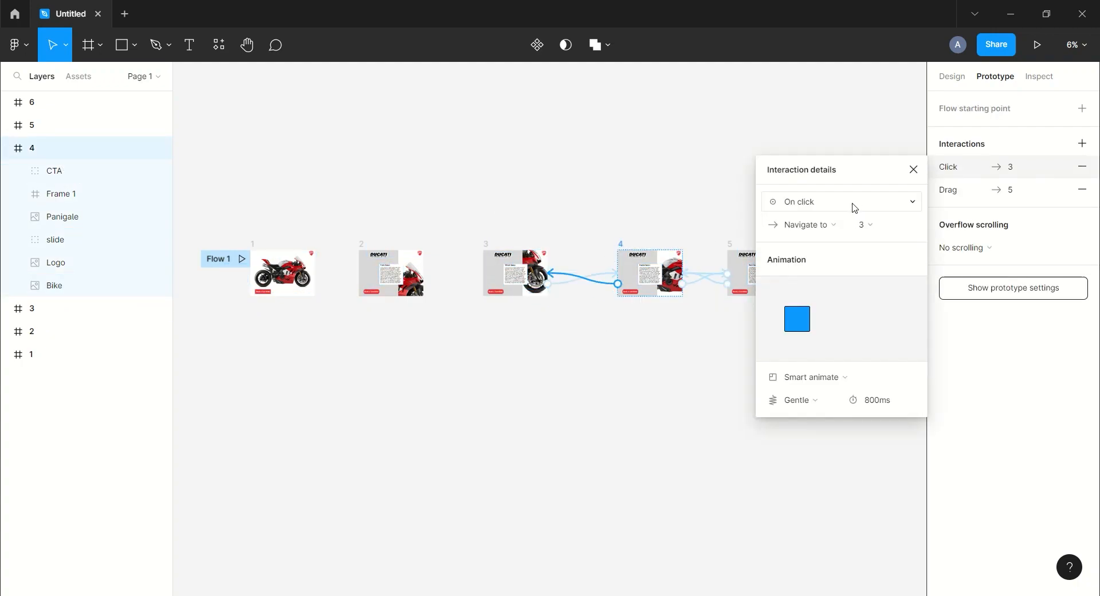
left_click(912, 168)
left_click(415, 150)
Collapse frame 4's layers and connect frame 3 back to frame 2 with an On click interaction
left_click_drag(413, 149, 540, 157)
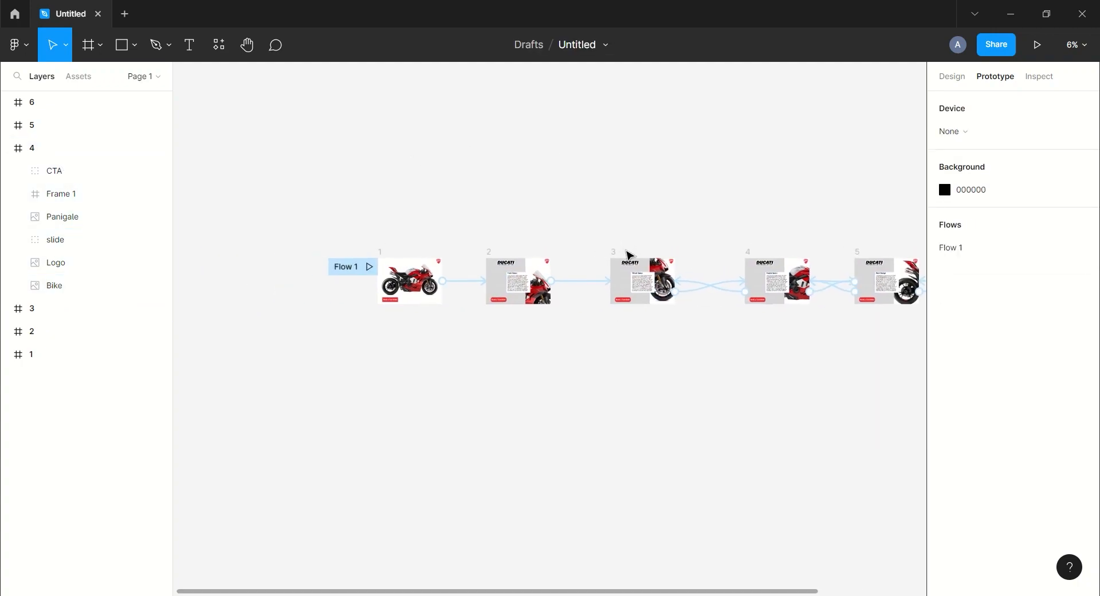
left_click(6, 149)
left_click(86, 172)
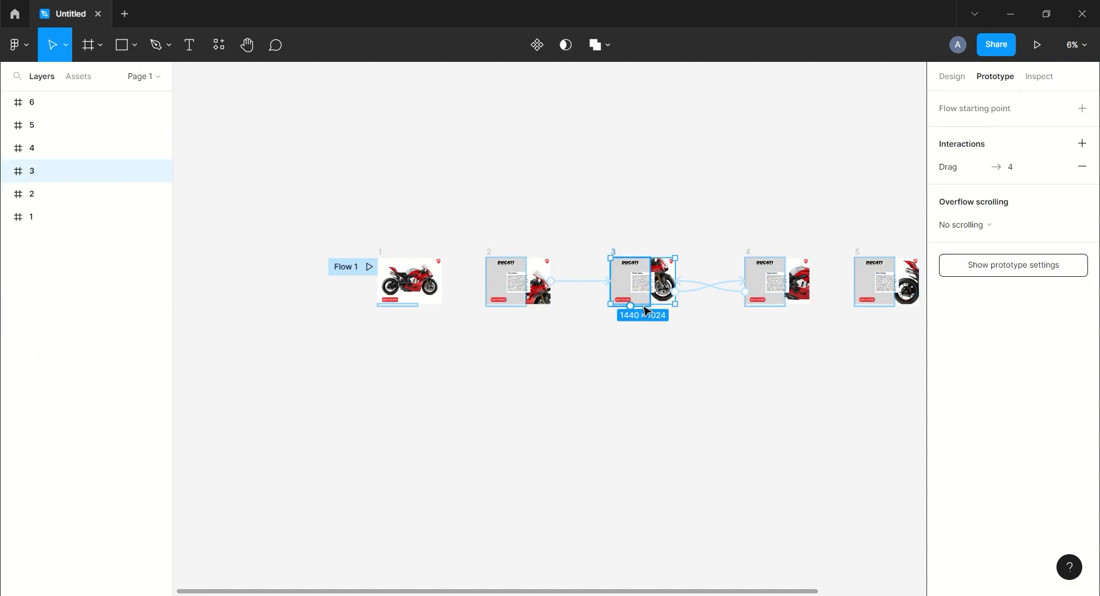
left_click_drag(536, 331, 518, 284)
left_click(843, 209)
left_click(842, 206)
left_click(912, 171)
left_click(501, 181)
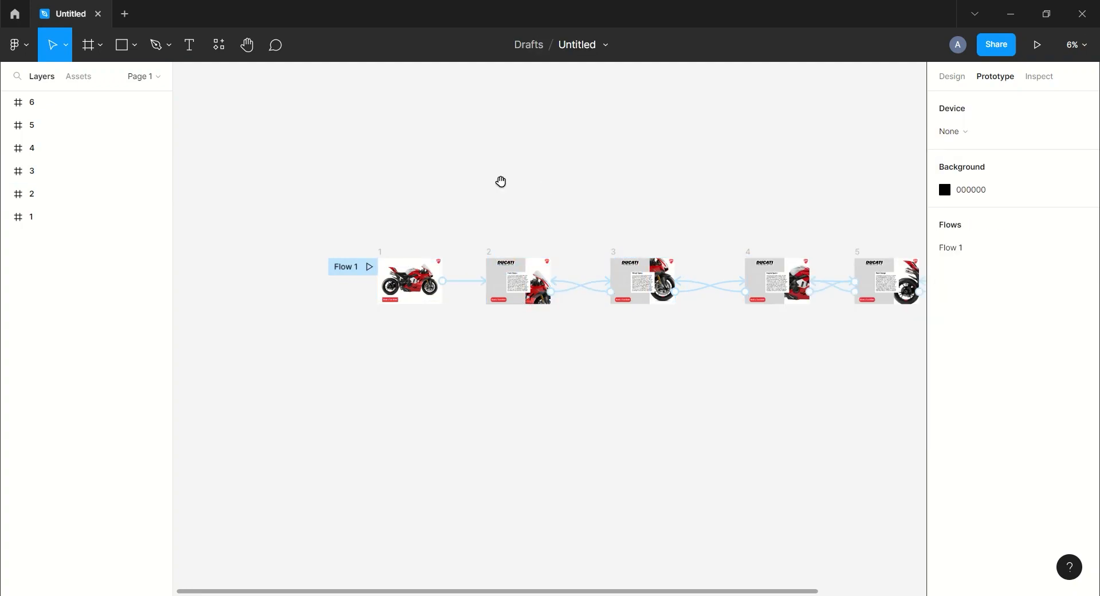
Connect frame 2 back to frame 1 with an On click interaction
scroll(552, 205, "left", 2)
left_click(34, 194)
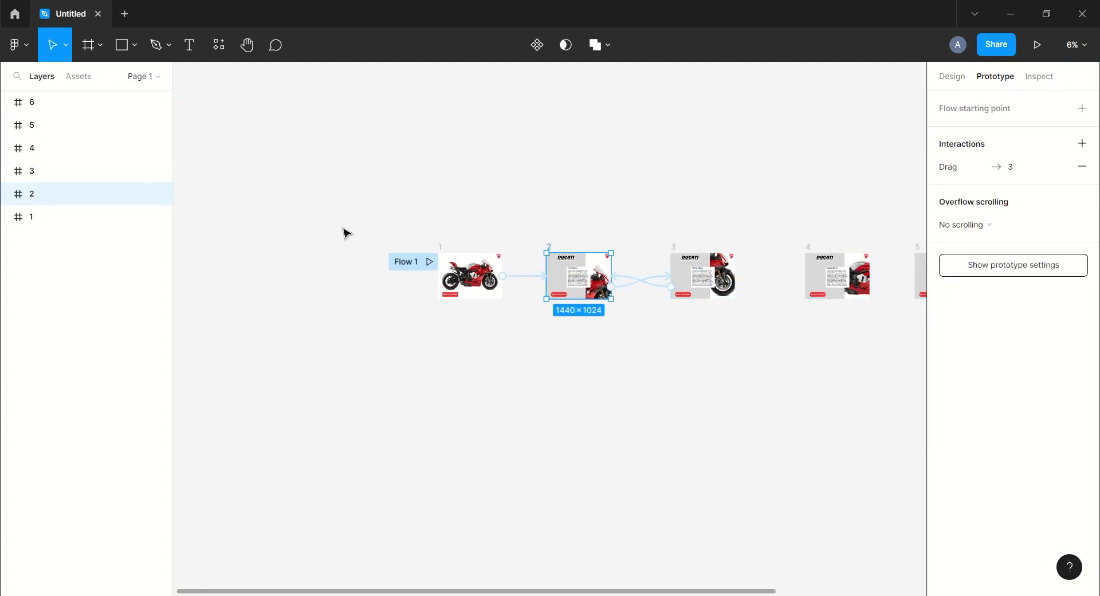
left_click_drag(579, 305, 487, 297)
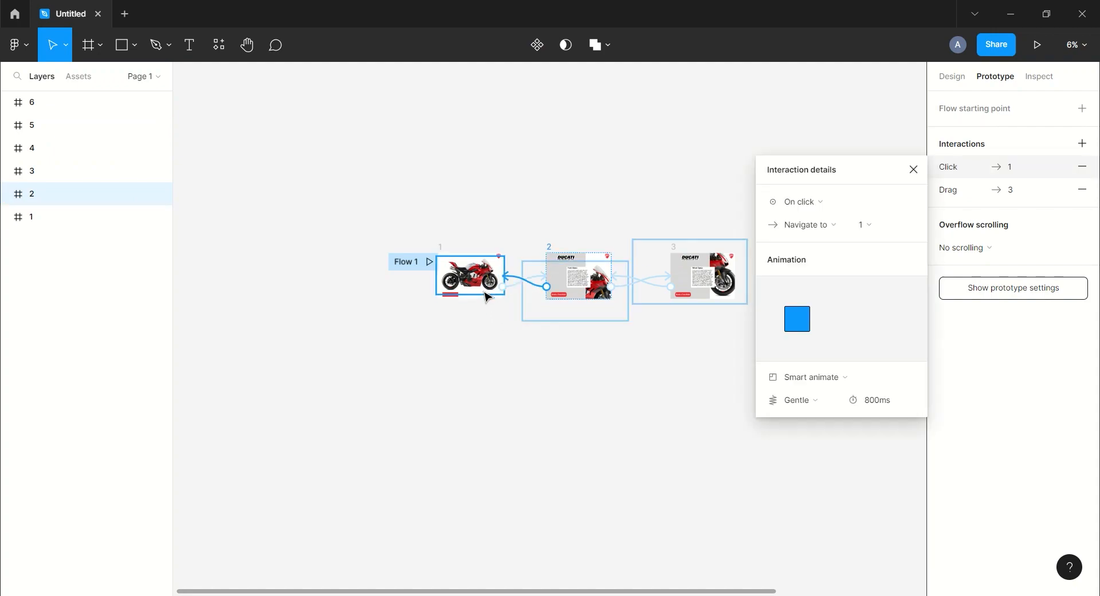
left_click(815, 209)
left_click(814, 206)
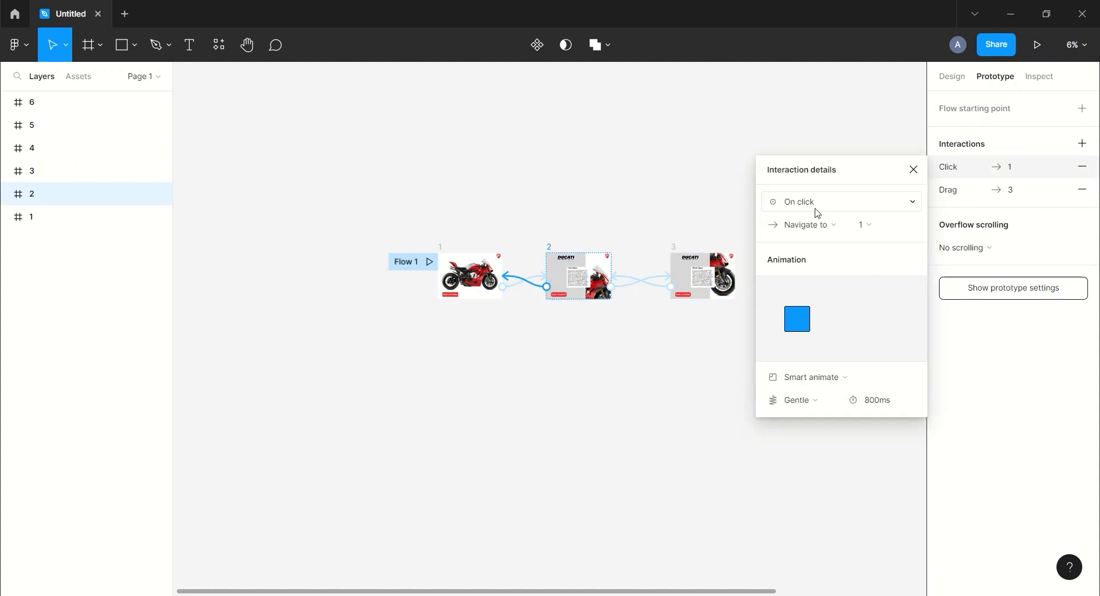
left_click(913, 169)
left_click(670, 177)
Start the prototype preview of Flow 1 from frame 1
left_click_drag(670, 177, 535, 194)
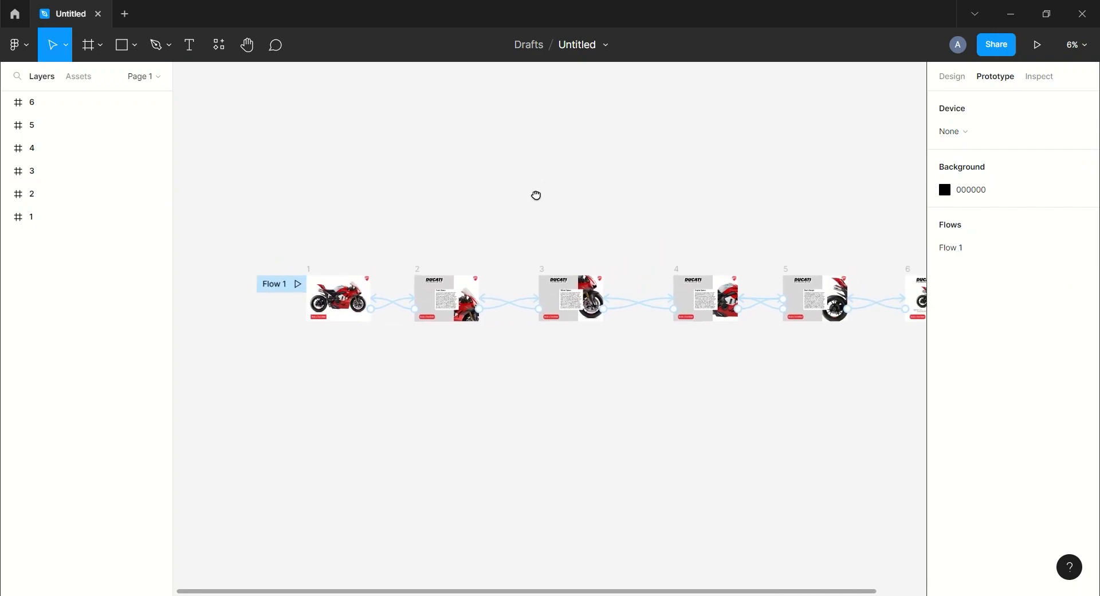
left_click(296, 284)
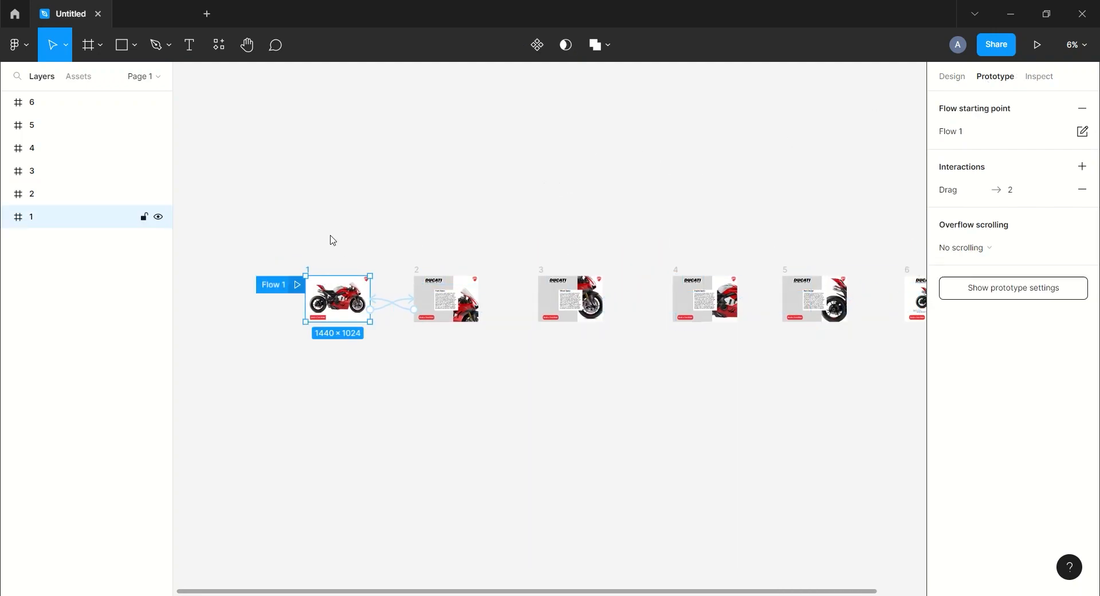